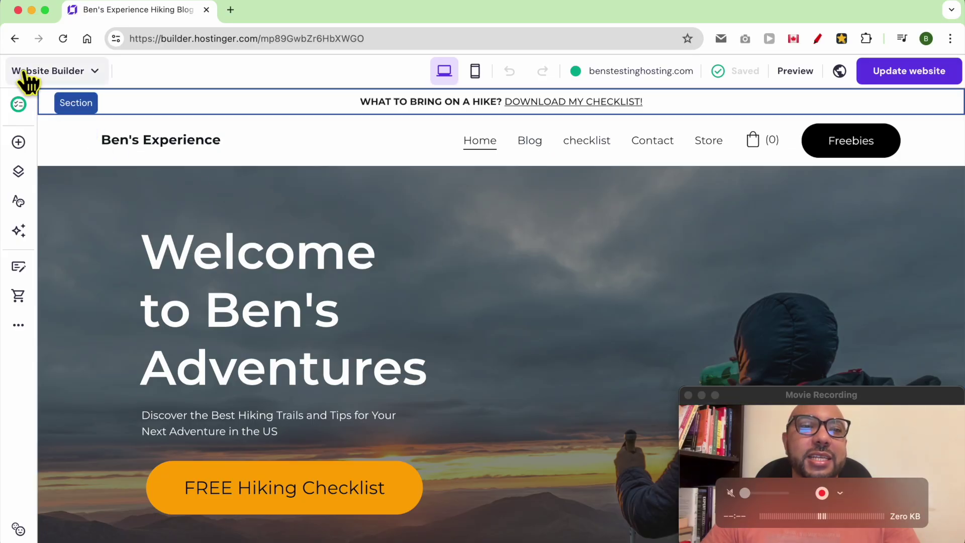
# Open the site-wide SEO overview from the Website settings' SEO settings
pyautogui.click(500, 260)
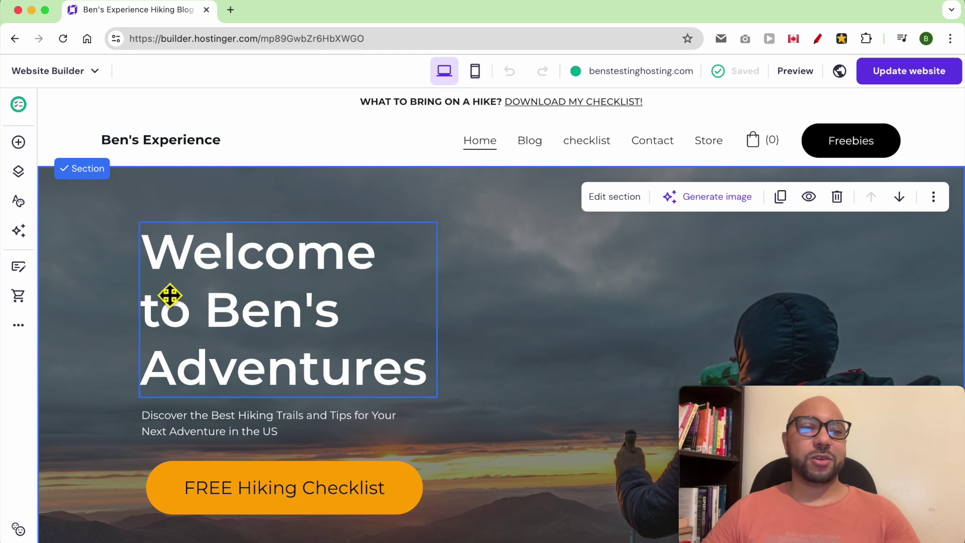
pyautogui.click(19, 327)
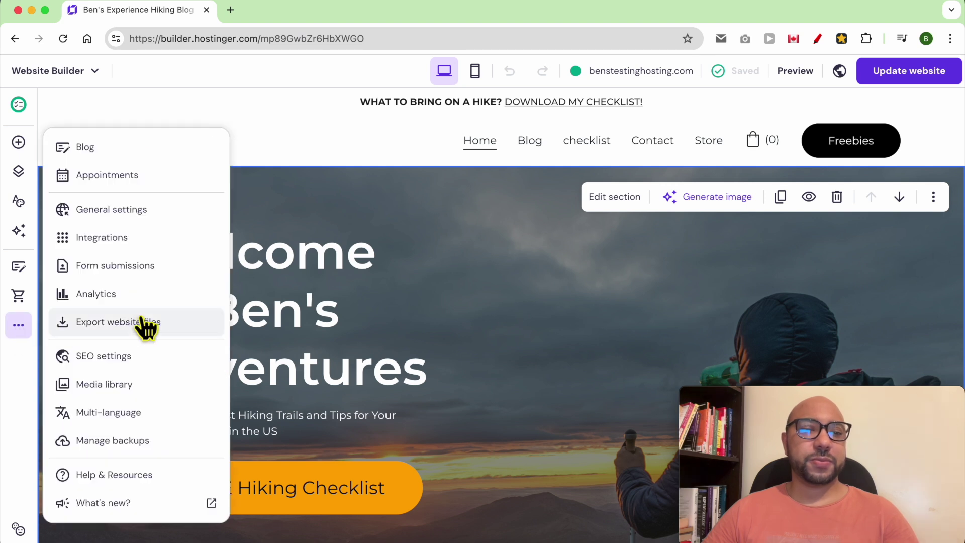
pyautogui.click(159, 358)
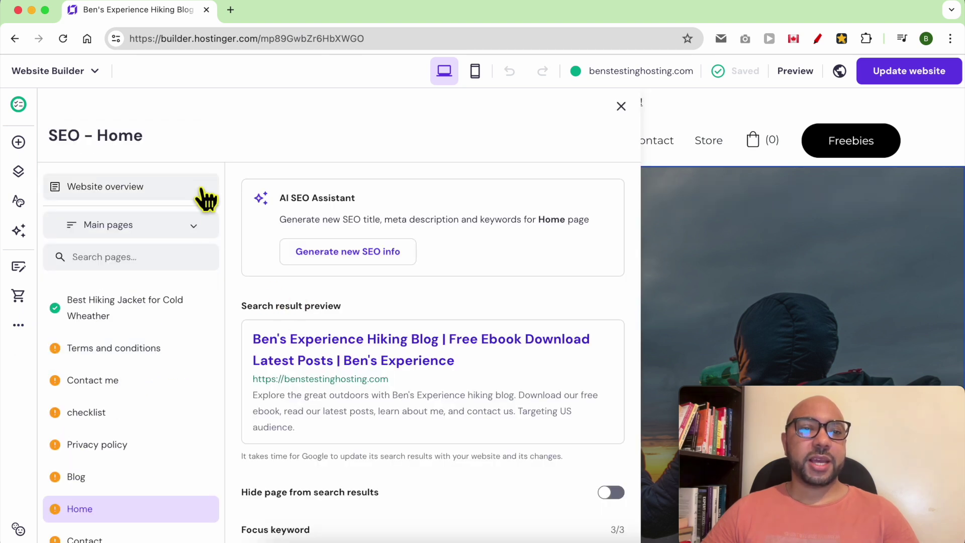
pyautogui.click(90, 200)
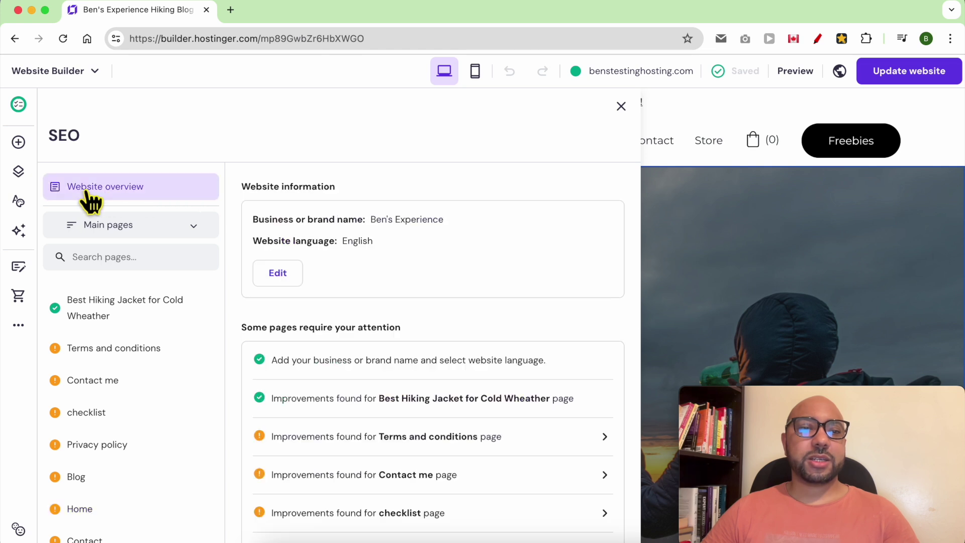
# Review the brand name, keep English as the website language, and close the editor
pyautogui.click(278, 274)
pyautogui.click(377, 271)
pyautogui.doubleClick(377, 272)
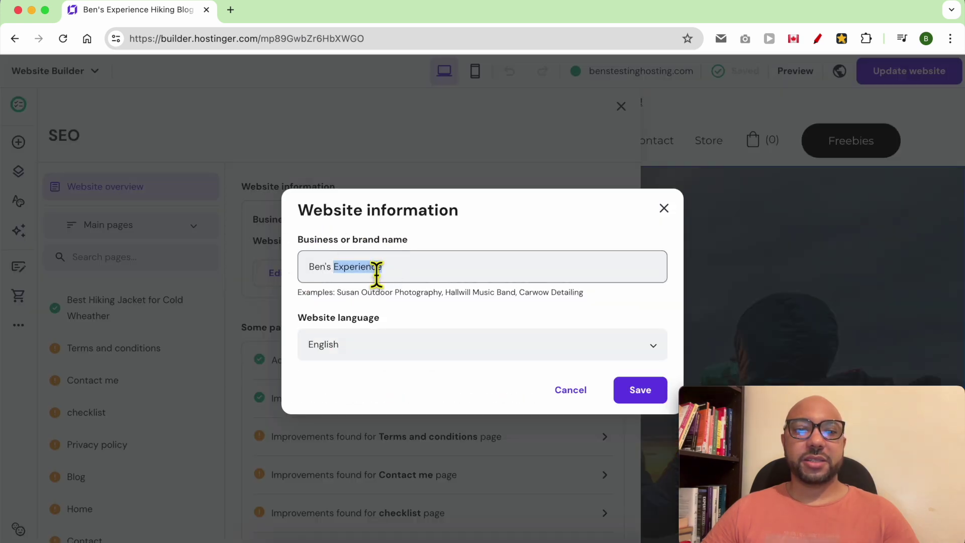
pyautogui.click(367, 347)
pyautogui.click(393, 302)
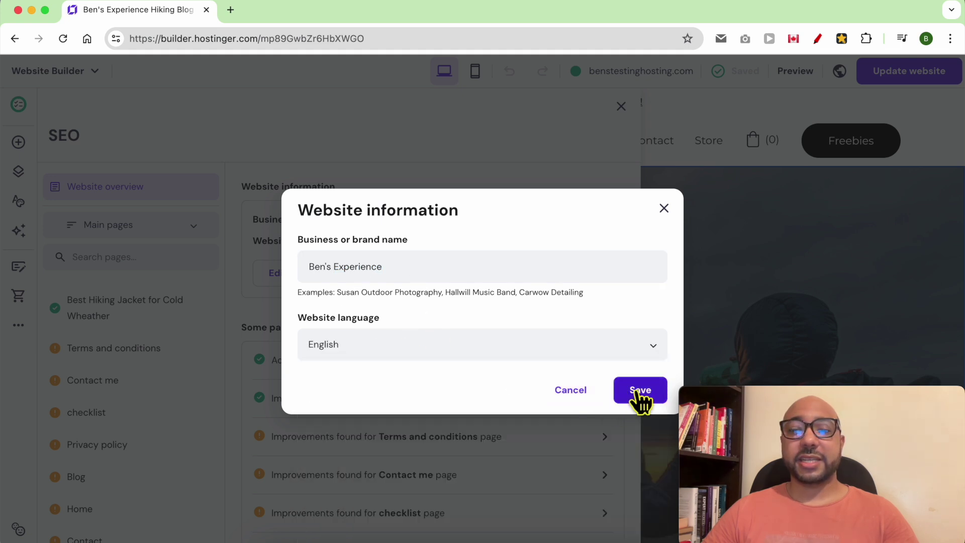
pyautogui.click(576, 397)
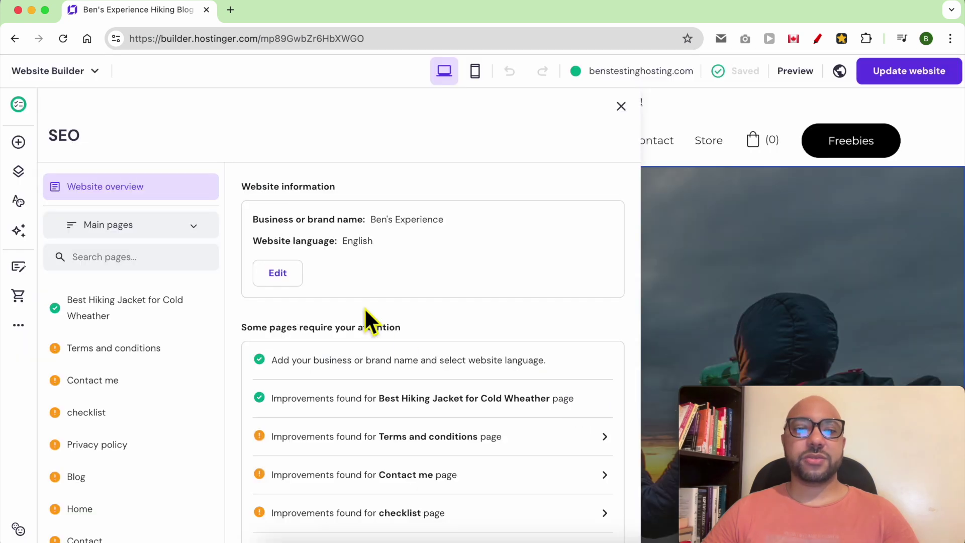
# Review the 'Some pages require your attention' list, keeping Main pages listed
pyautogui.tripleClick(322, 336)
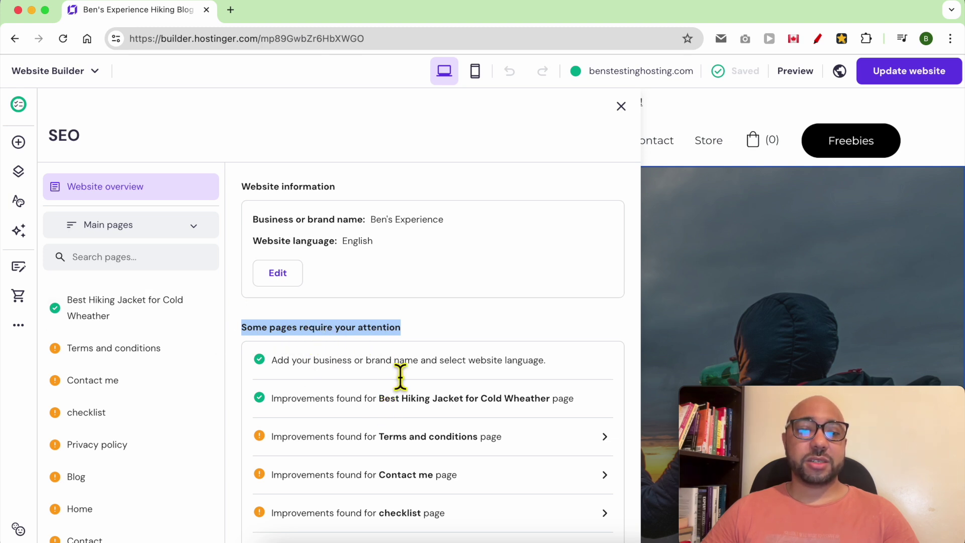
pyautogui.scroll(-2, 389, 444)
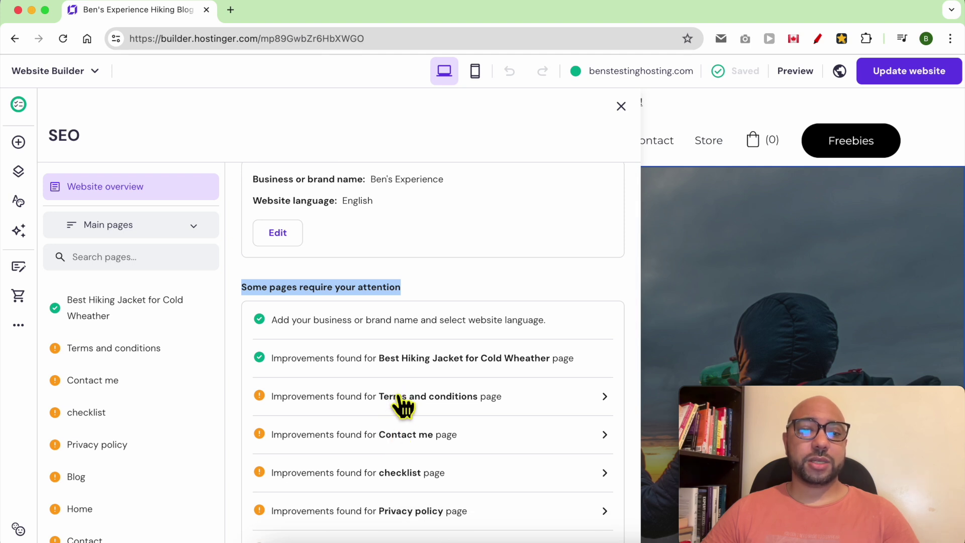
pyautogui.click(166, 235)
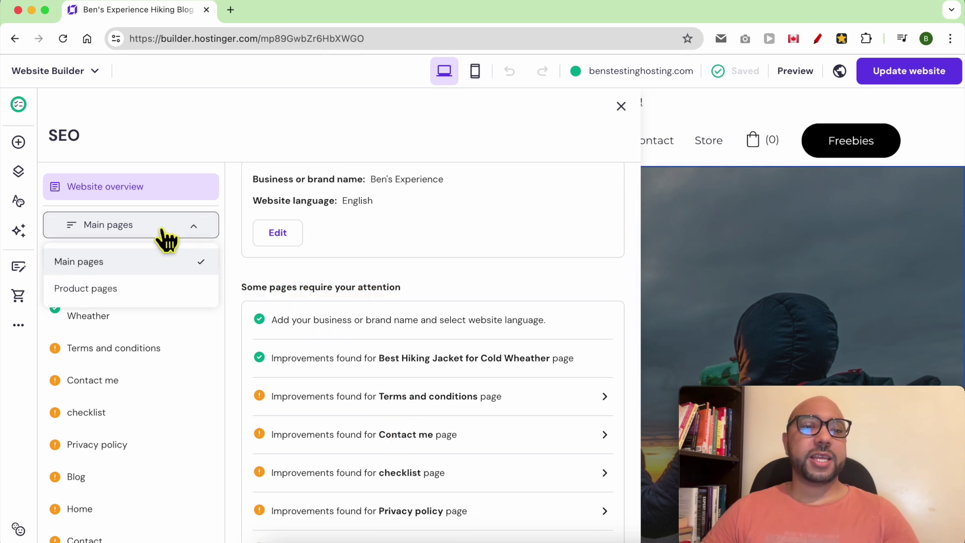
pyautogui.click(150, 272)
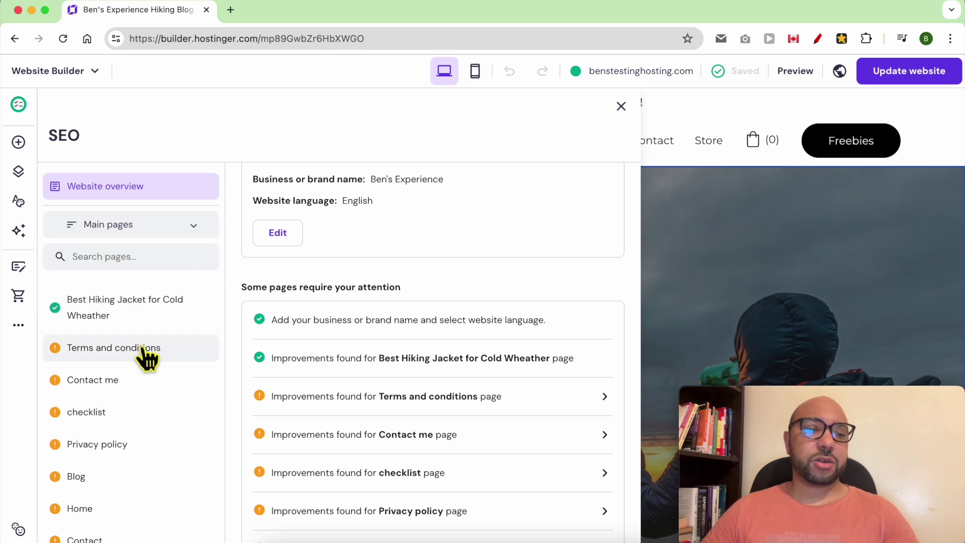
pyautogui.scroll(-2, 138, 372)
pyautogui.scroll(2, 145, 291)
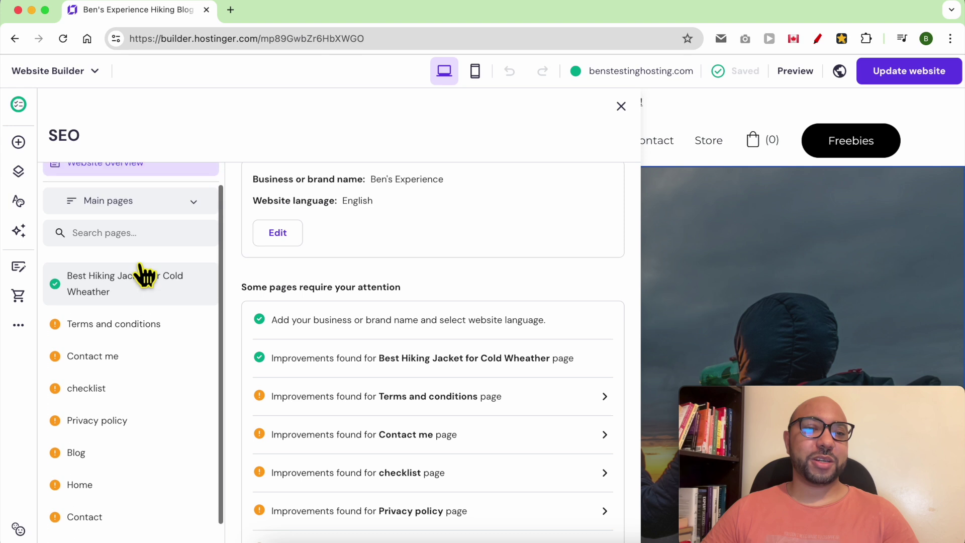
pyautogui.click(160, 224)
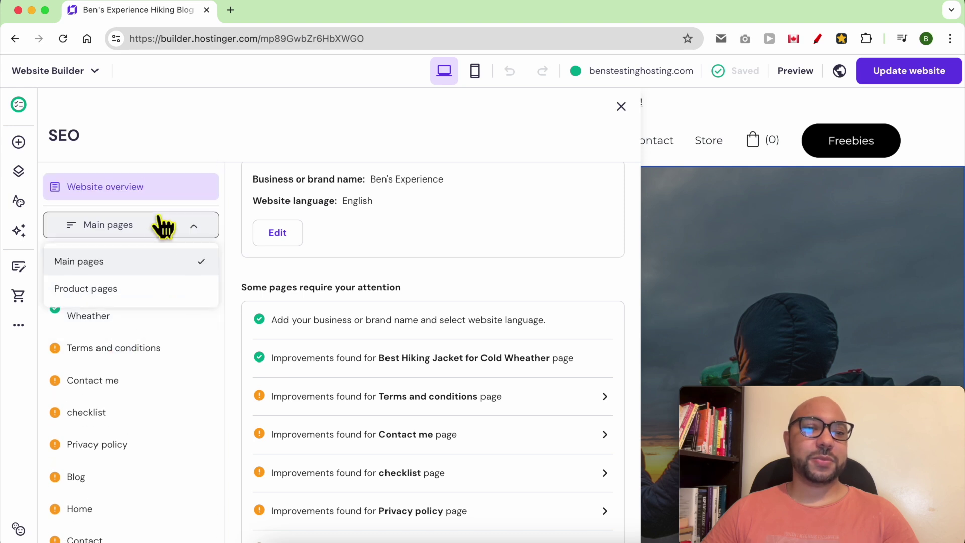
# List Product pages, check the Classic Cap and Face Serum SEO settings, then return to Main pages
pyautogui.click(126, 287)
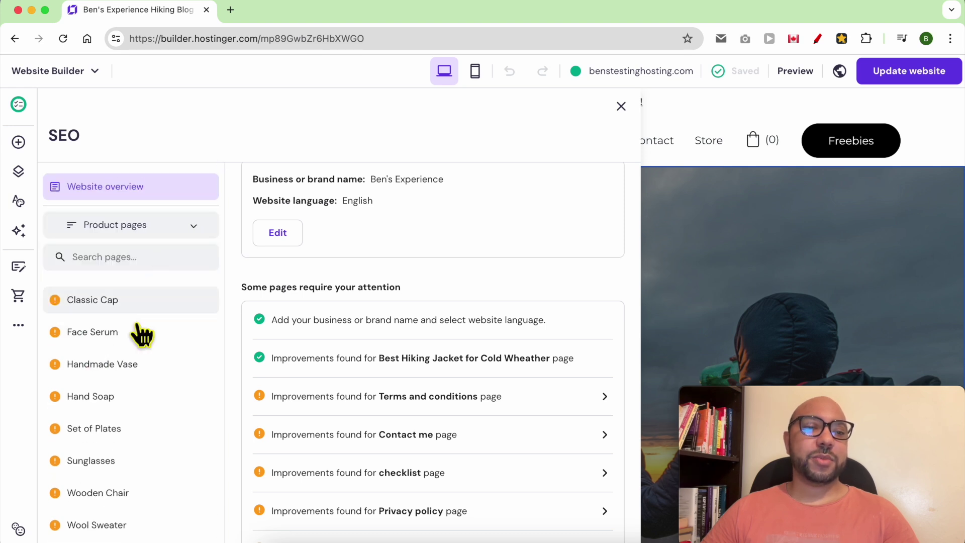
pyautogui.click(151, 301)
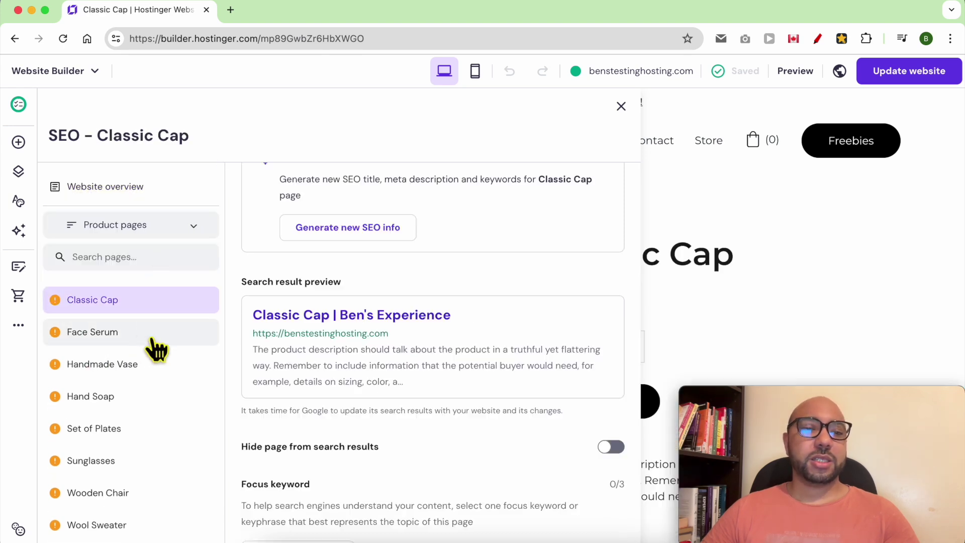
pyautogui.click(132, 334)
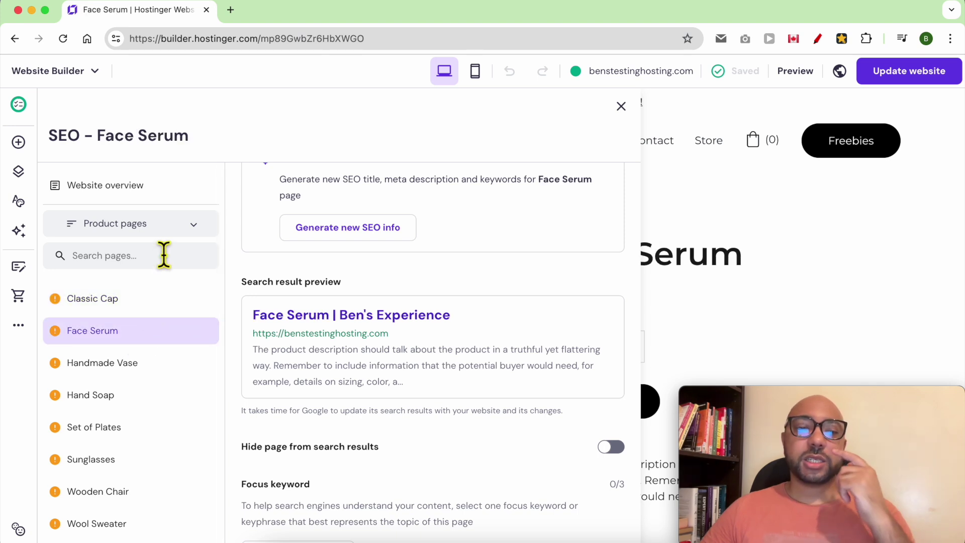
pyautogui.click(163, 232)
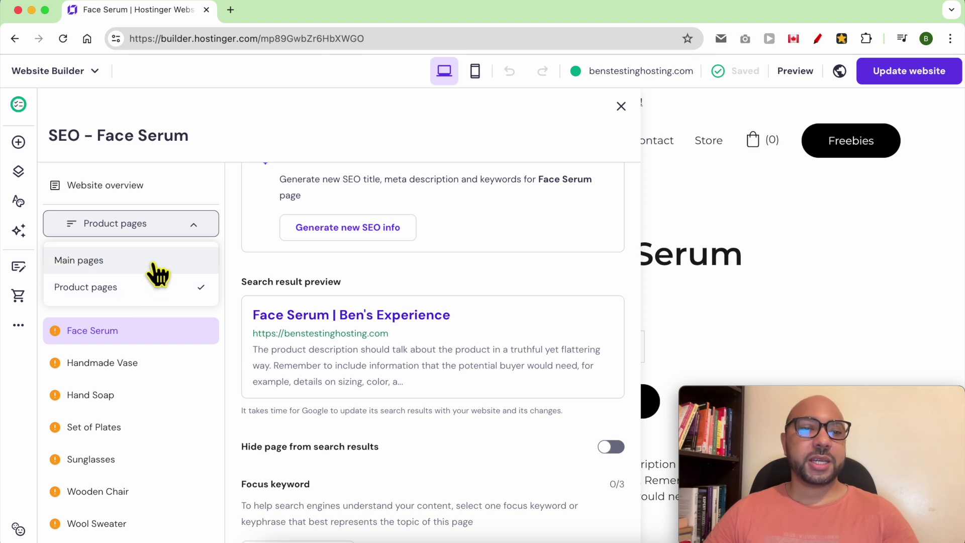
pyautogui.click(81, 261)
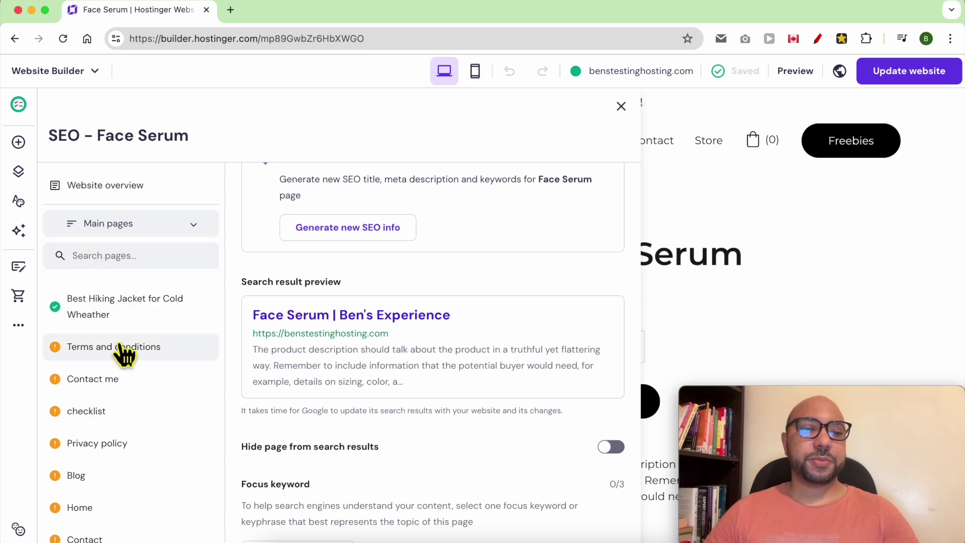
# Open Best Hiking Jacket for Cold Wheather SEO settings and review its page name and SEO title
pyautogui.click(70, 314)
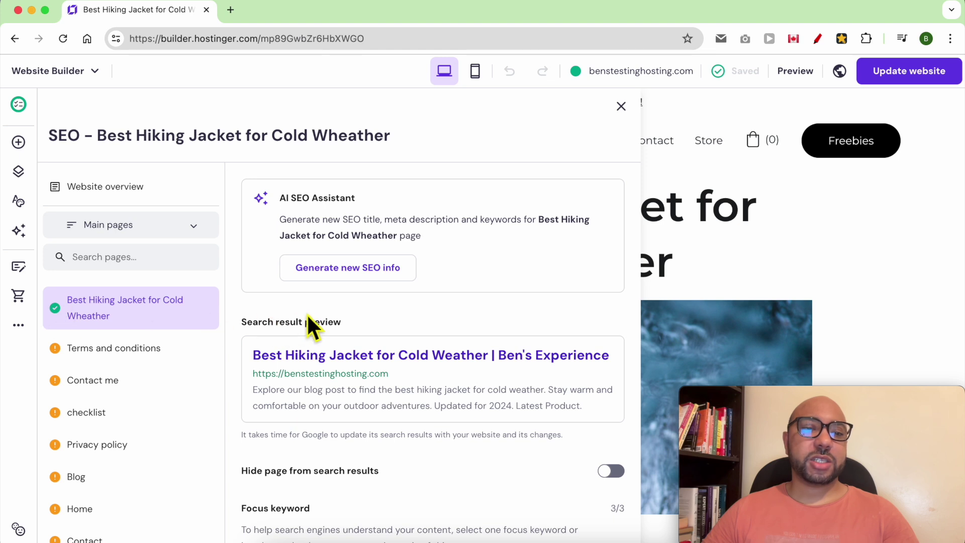
pyautogui.scroll(-5, 311, 321)
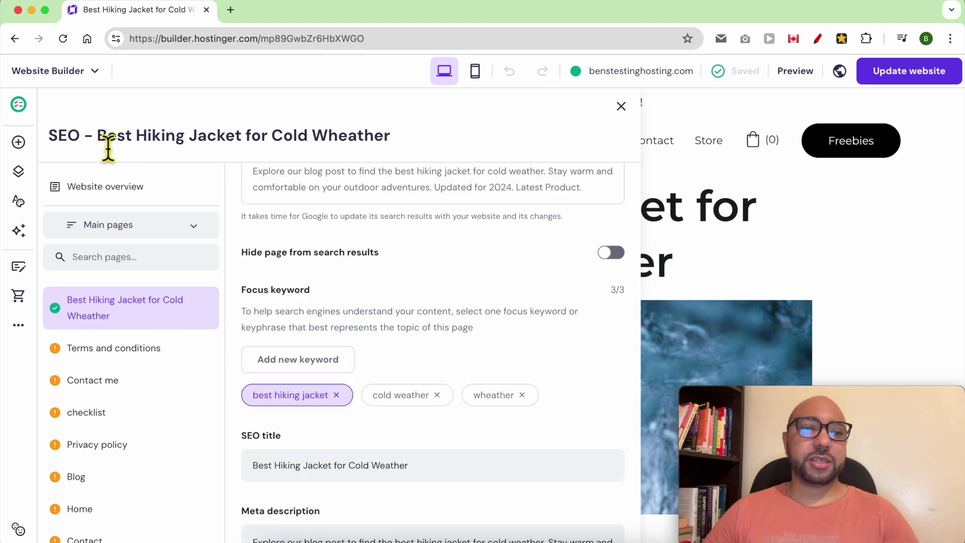
pyautogui.moveTo(99, 136); pyautogui.dragTo(390, 136)
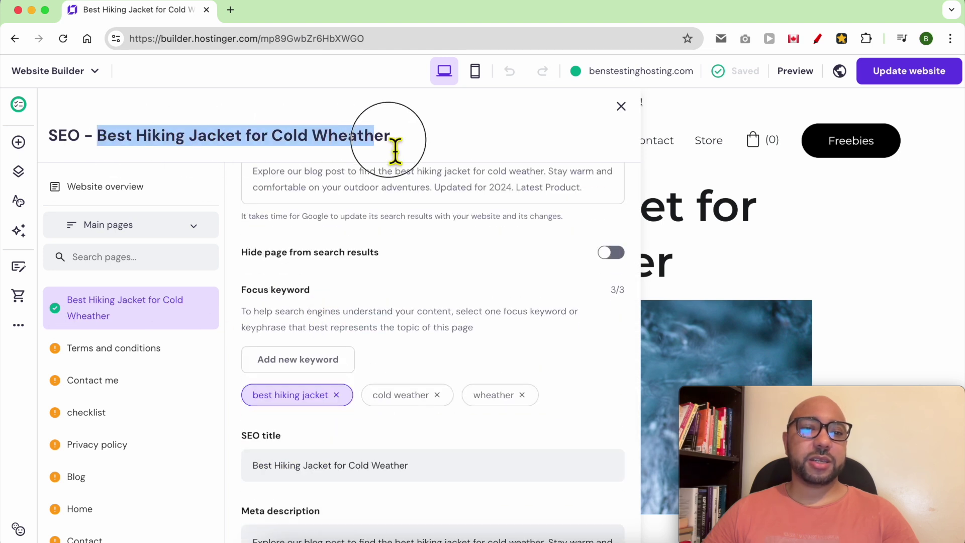
pyautogui.rightClick(285, 141)
pyautogui.click(240, 138)
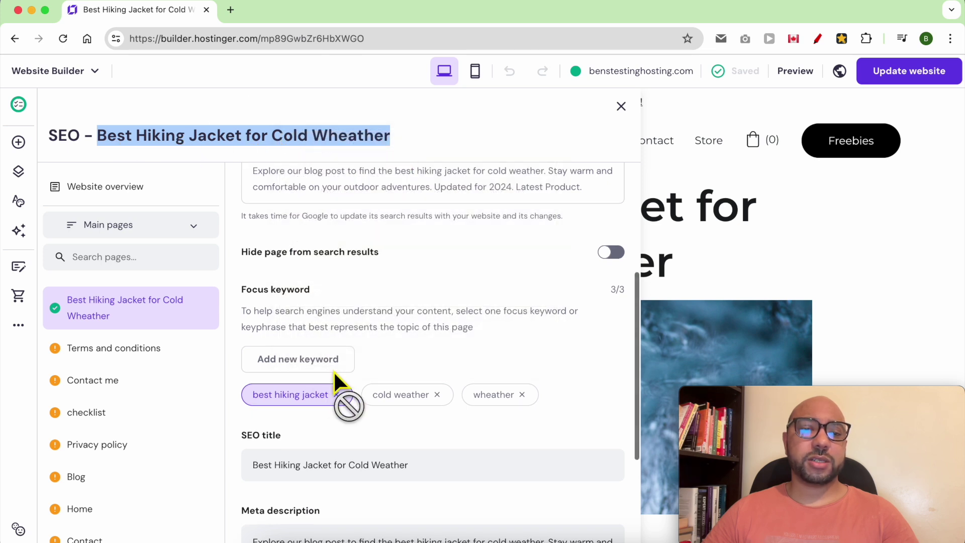
pyautogui.scroll(-3, 311, 382)
pyautogui.doubleClick(283, 352)
pyautogui.tripleClick(282, 352)
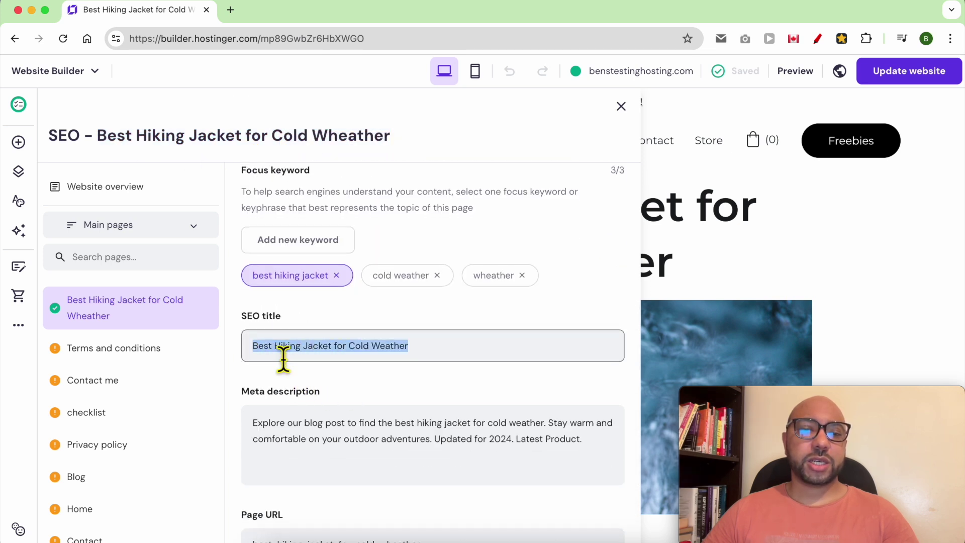
# Check the jacket page's meta description and URL, then open Terms and conditions SEO settings
pyautogui.scroll(-2, 330, 367)
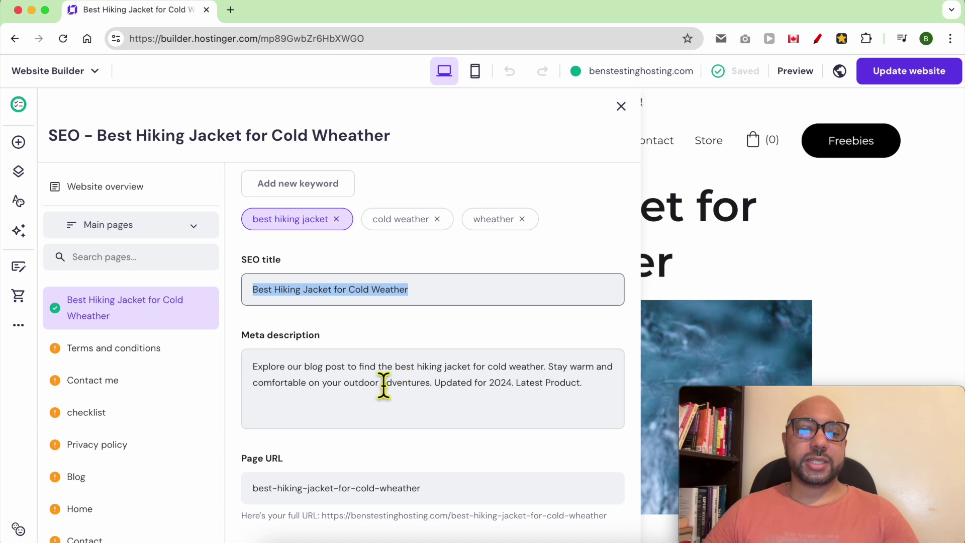
pyautogui.moveTo(395, 367); pyautogui.dragTo(548, 371)
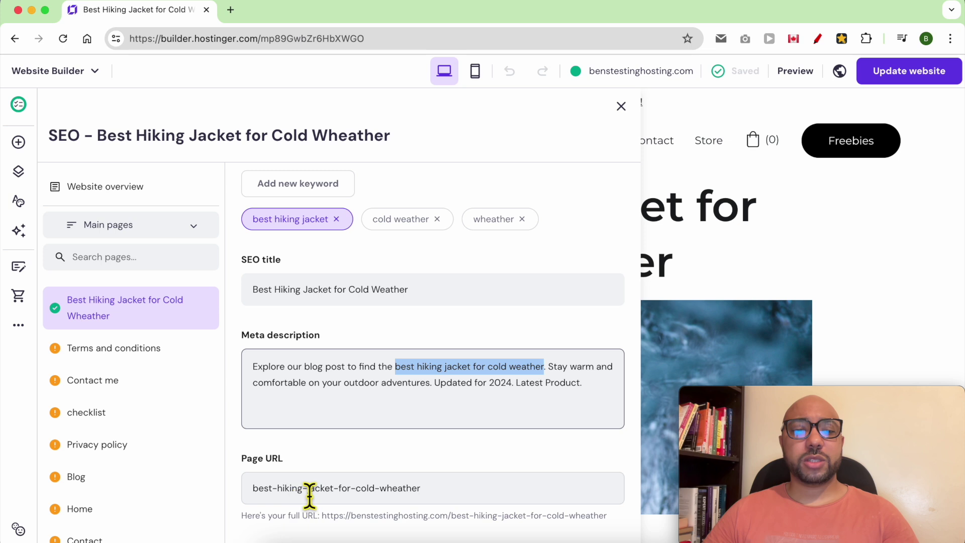
pyautogui.click(372, 500)
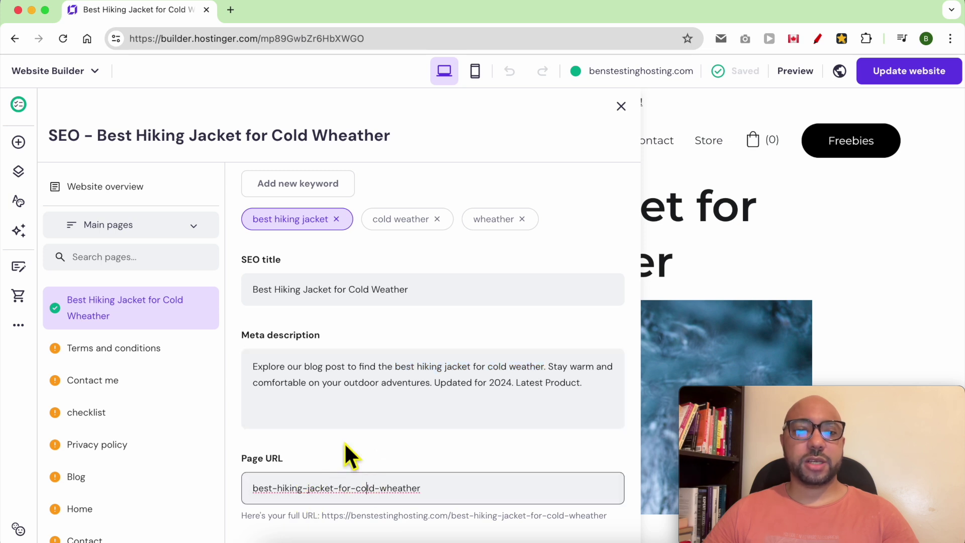
pyautogui.scroll(3, 346, 444)
pyautogui.scroll(-3, 345, 443)
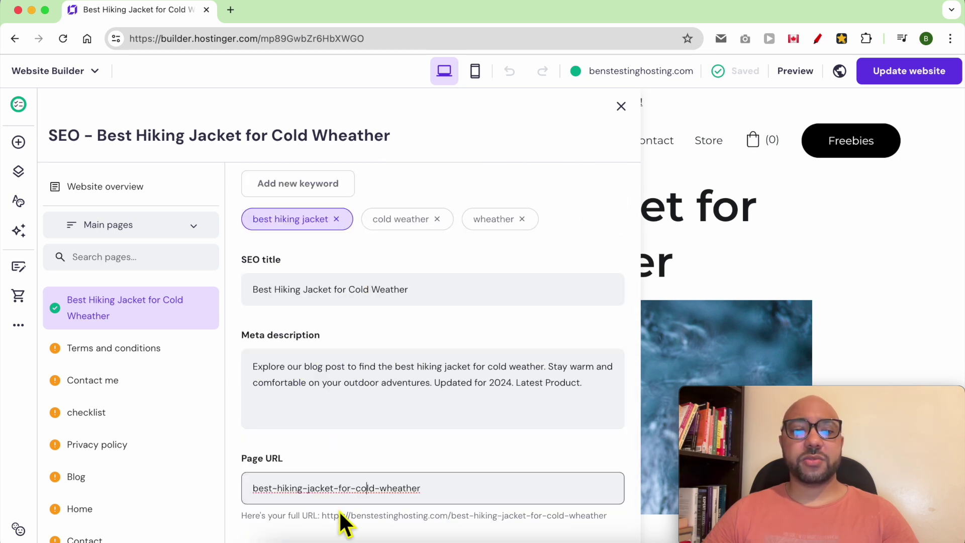
pyautogui.scroll(8, 377, 345)
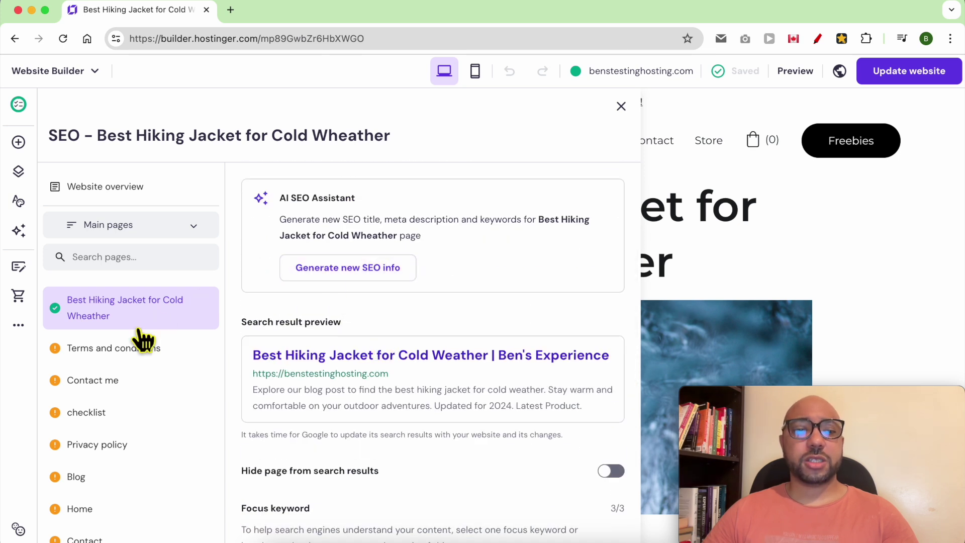
pyautogui.click(108, 353)
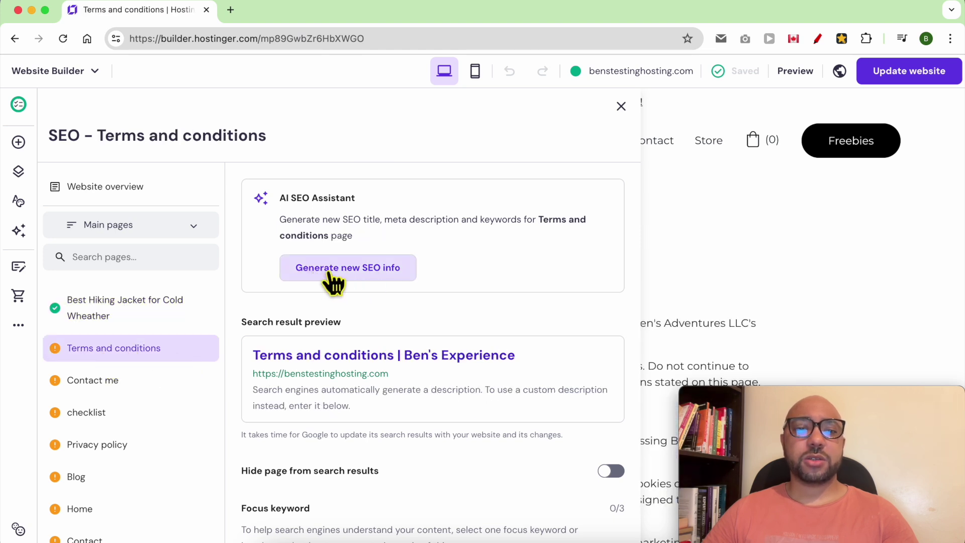
# Start the AI SEO assistant and describe the page as targeting Best hiking shoes
pyautogui.click(375, 276)
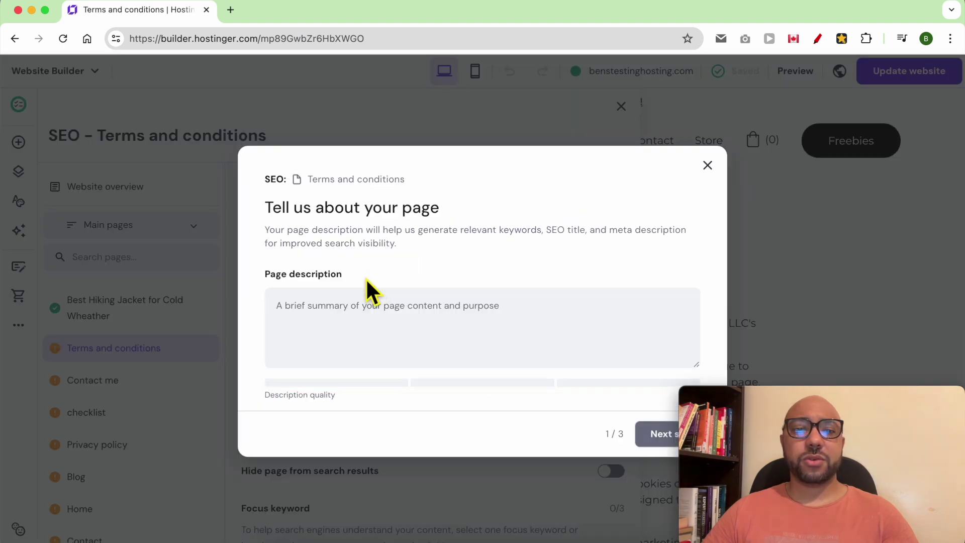
pyautogui.click(297, 326)
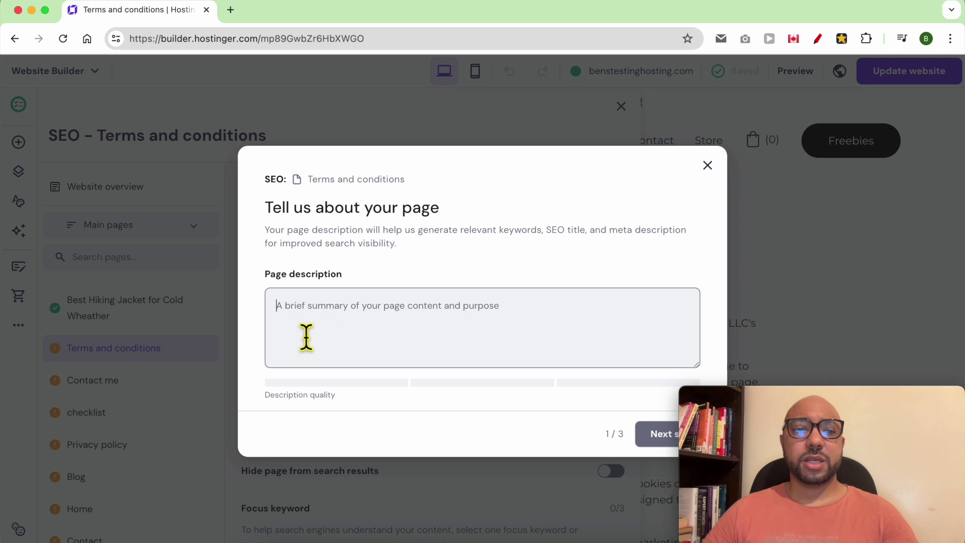
pyautogui.click(300, 304)
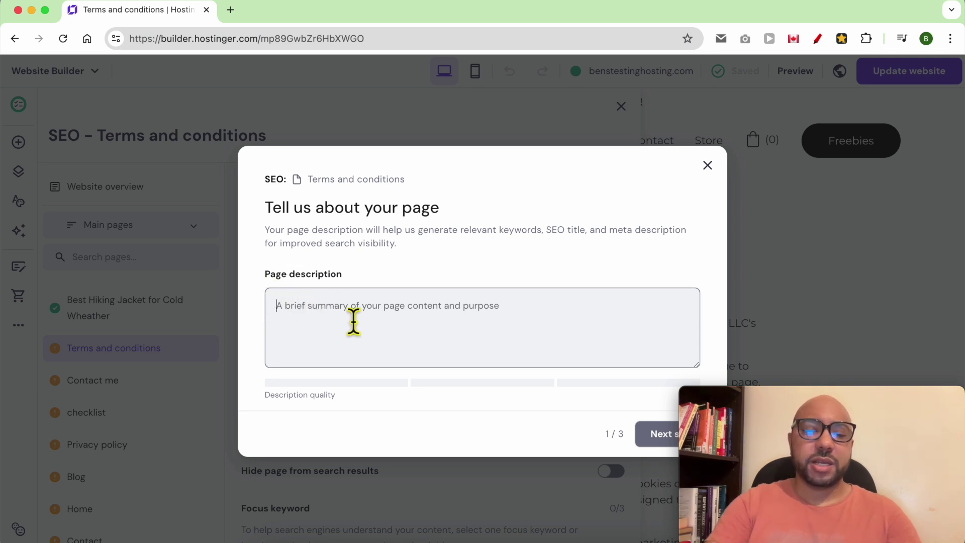
pyautogui.write('In this page, i am tar')
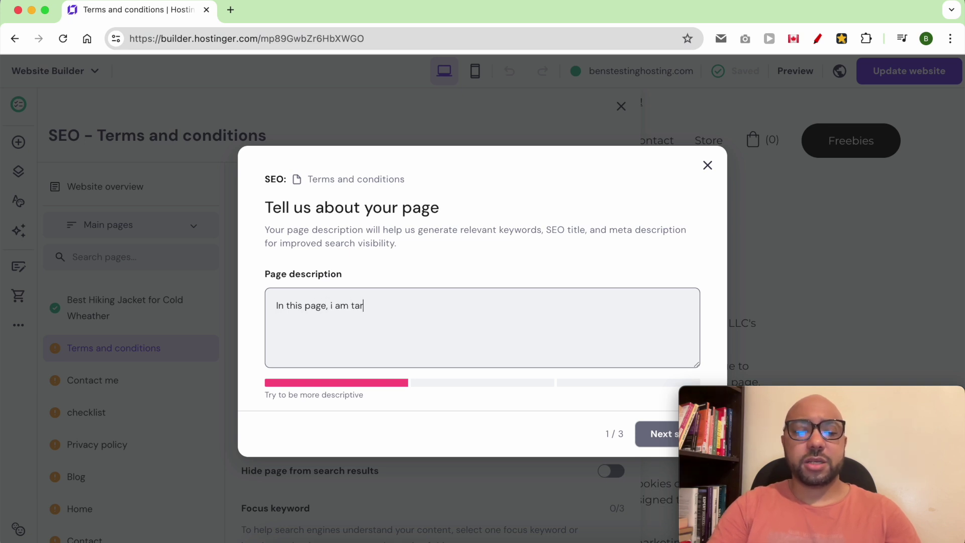
pyautogui.write('geting this')
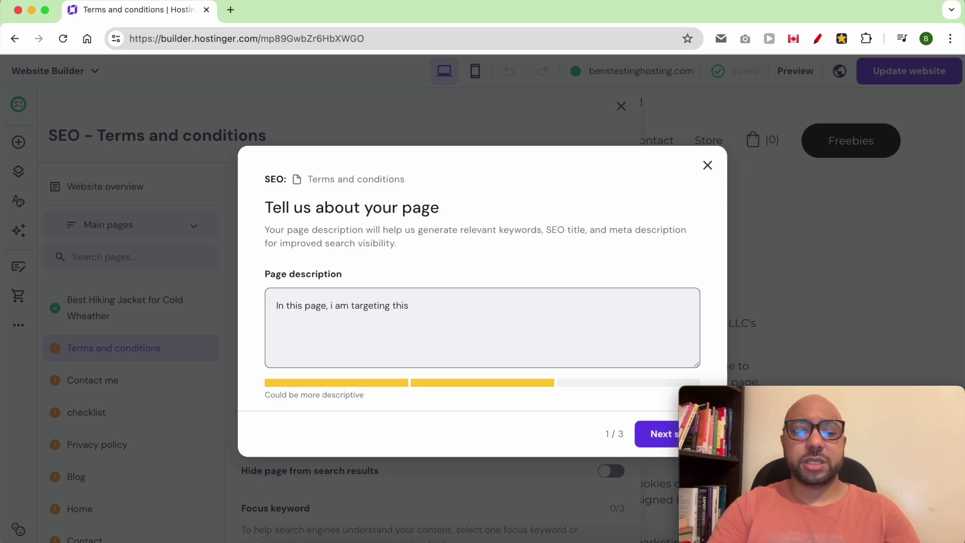
pyautogui.write('k')
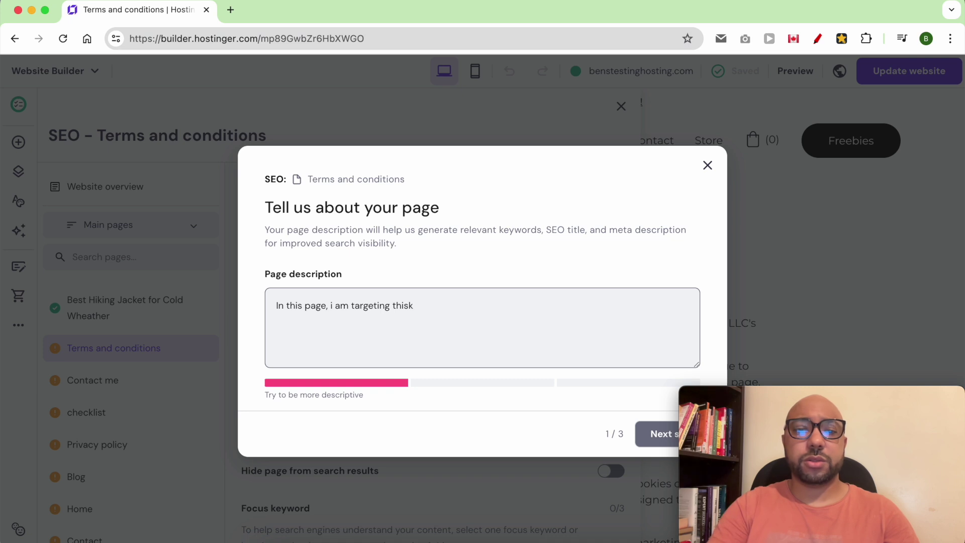
pyautogui.press('BackSpace')
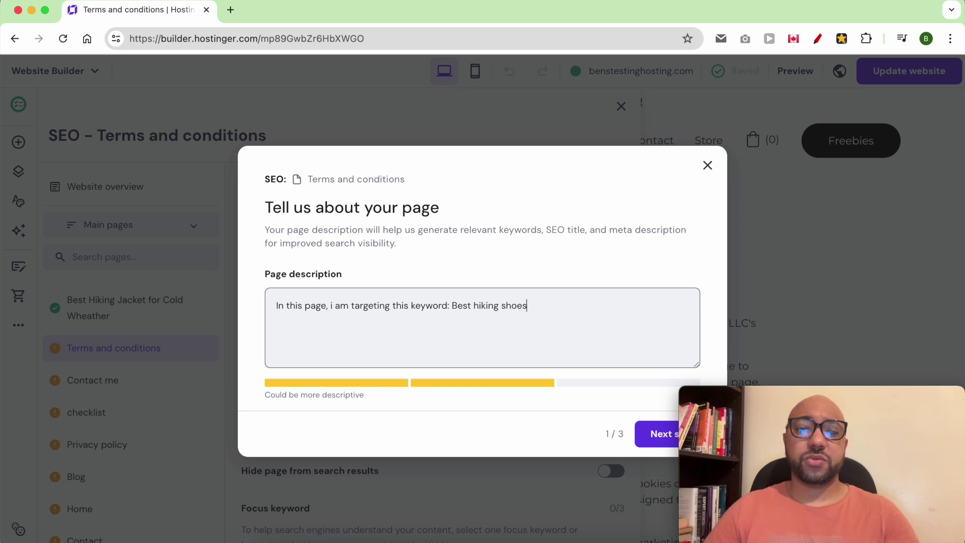
pyautogui.click(640, 433)
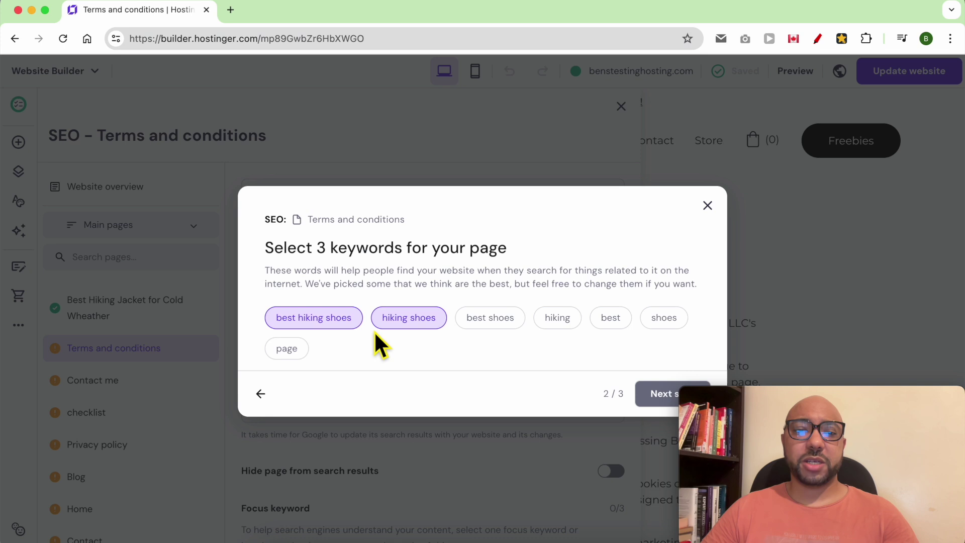
# Add best shoes as the third keyword, review the generated title and description, and apply them
pyautogui.click(484, 322)
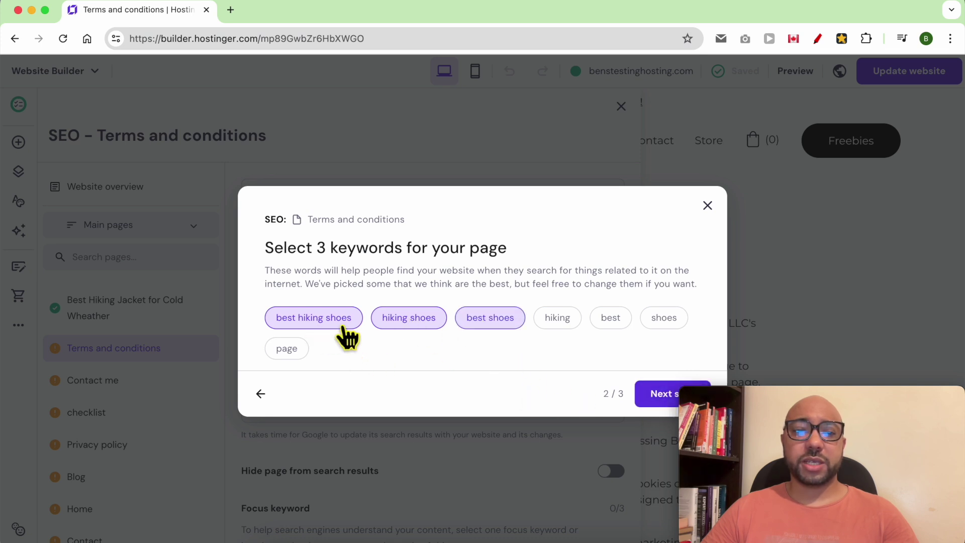
pyautogui.click(656, 395)
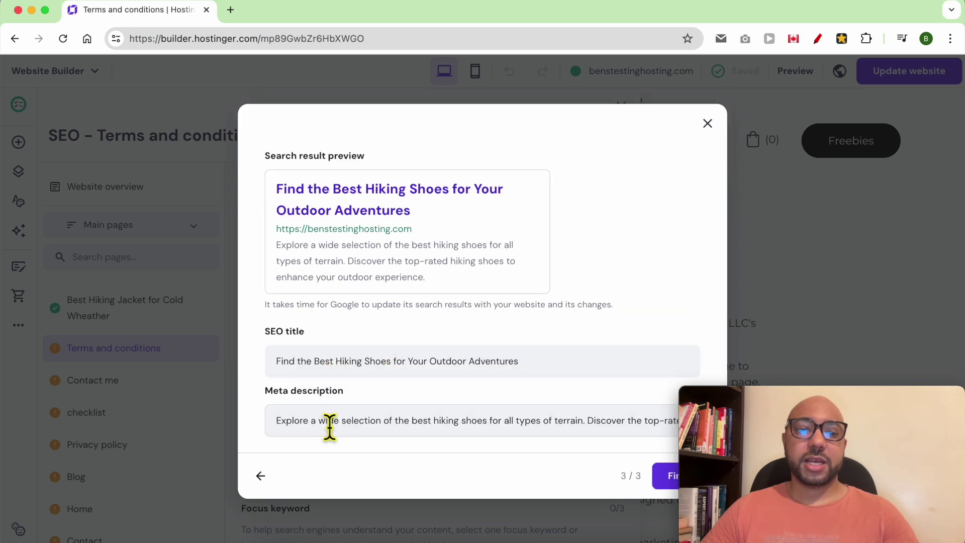
pyautogui.tripleClick(405, 425)
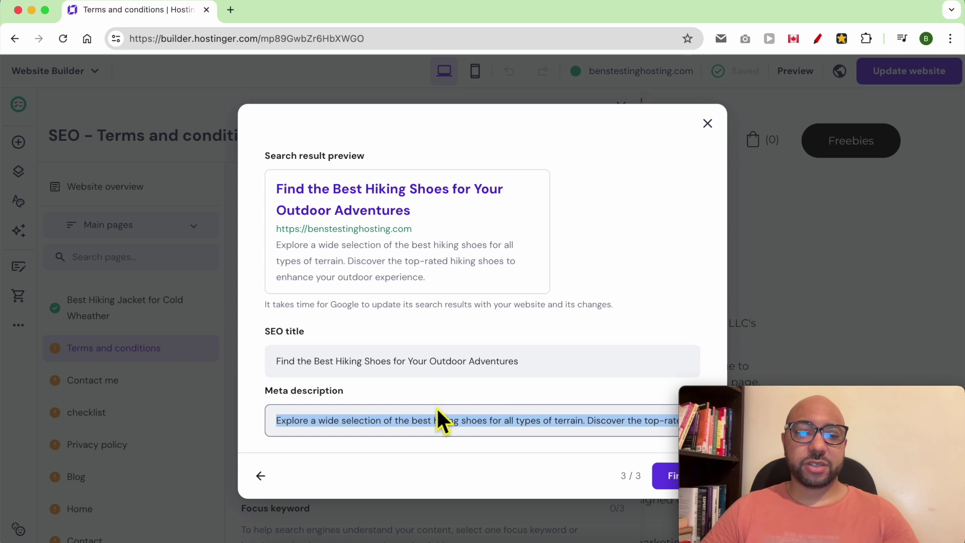
pyautogui.click(299, 439)
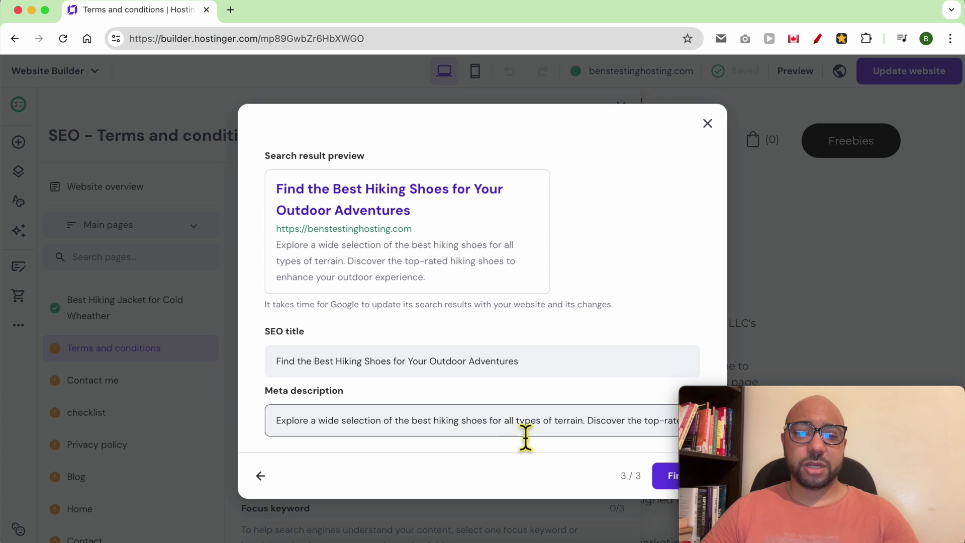
pyautogui.moveTo(635, 423); pyautogui.dragTo(716, 432)
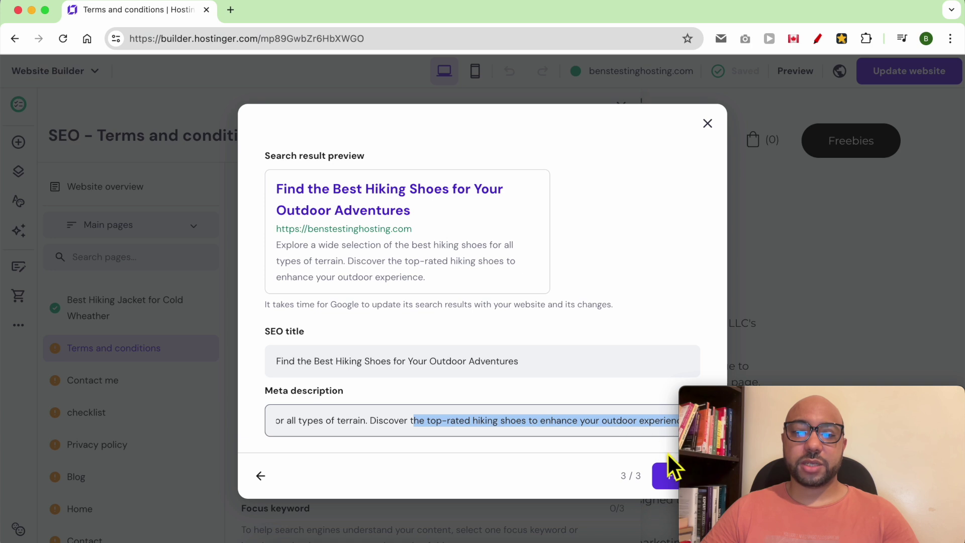
pyautogui.click(658, 477)
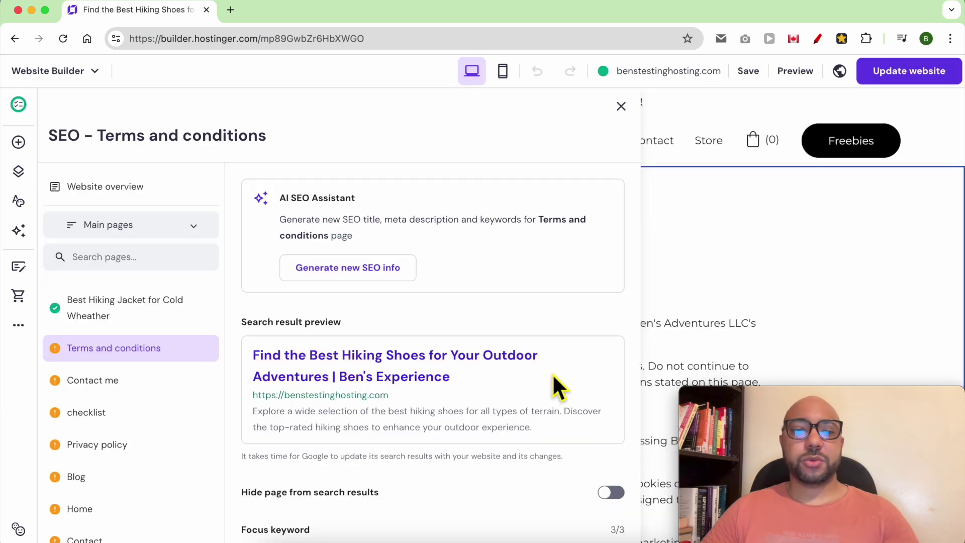
# Append '2024 edition' to the meta description, bringing it to 160 characters
pyautogui.scroll(-8, 435, 332)
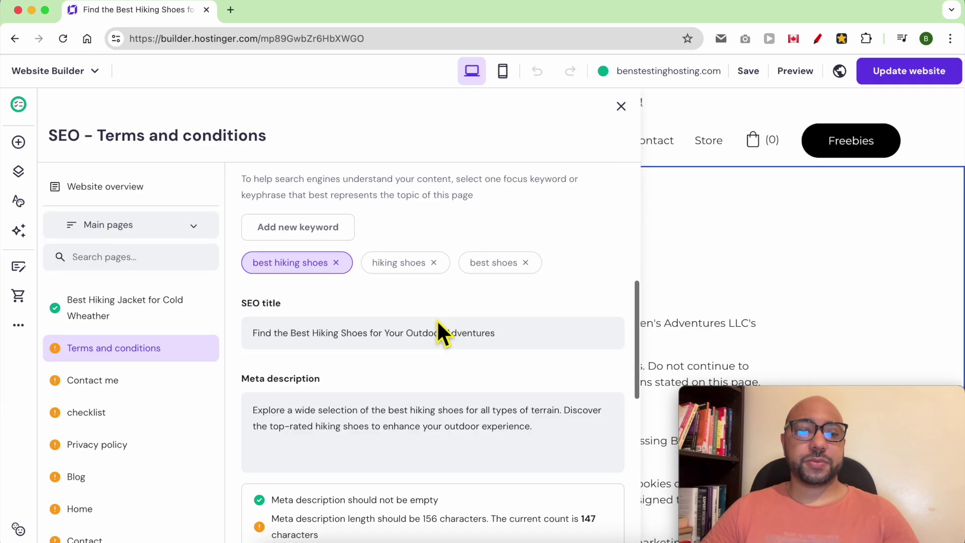
pyautogui.tripleClick(357, 442)
pyautogui.tripleClick(384, 333)
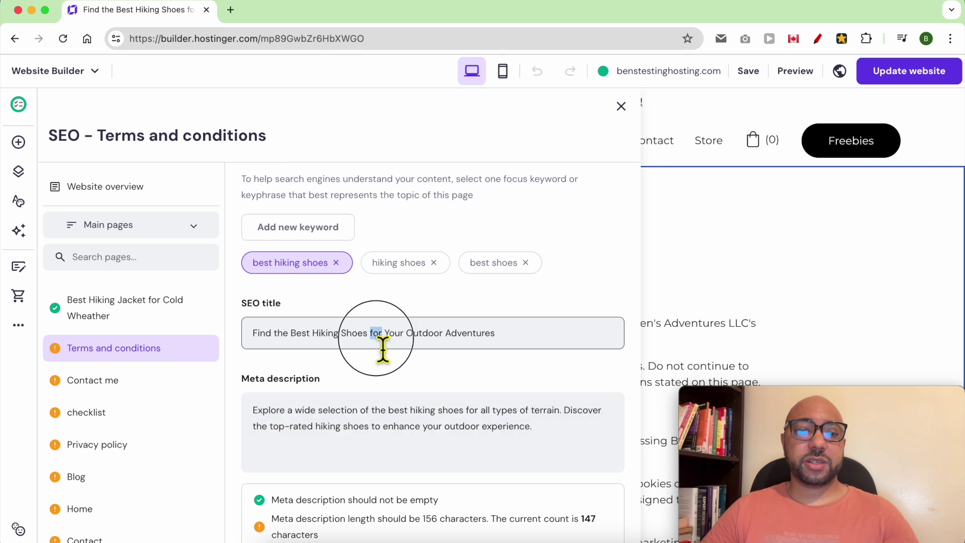
pyautogui.scroll(-1, 422, 392)
pyautogui.scroll(-3, 430, 407)
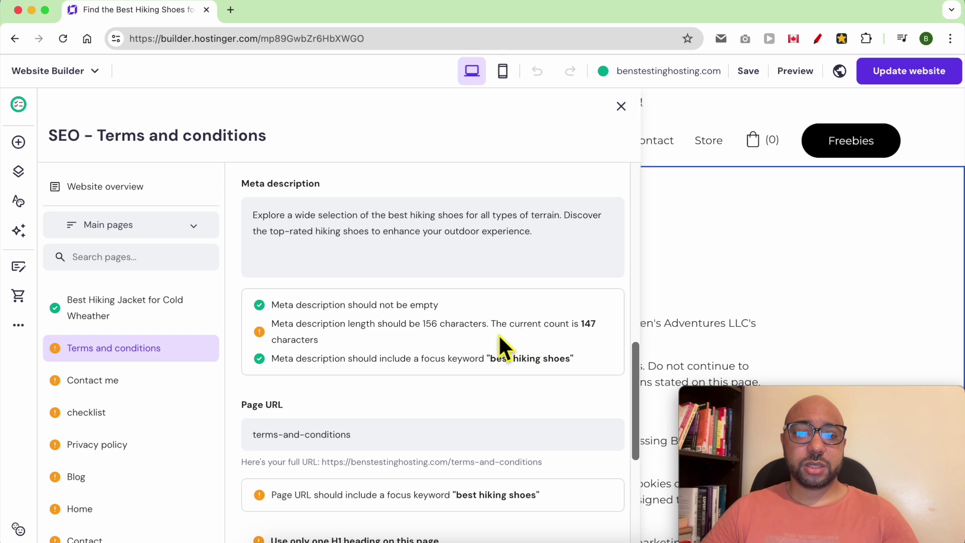
pyautogui.click(560, 243)
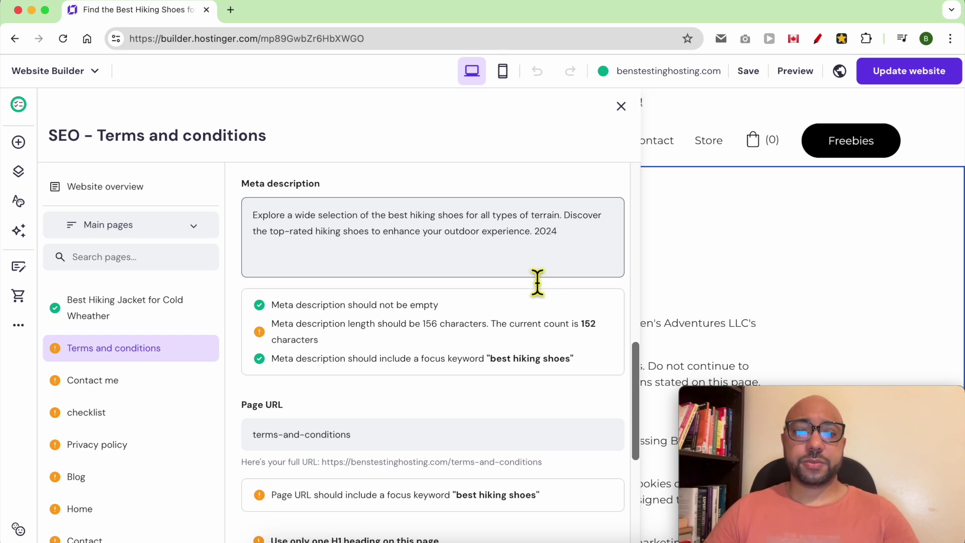
pyautogui.write('edition')
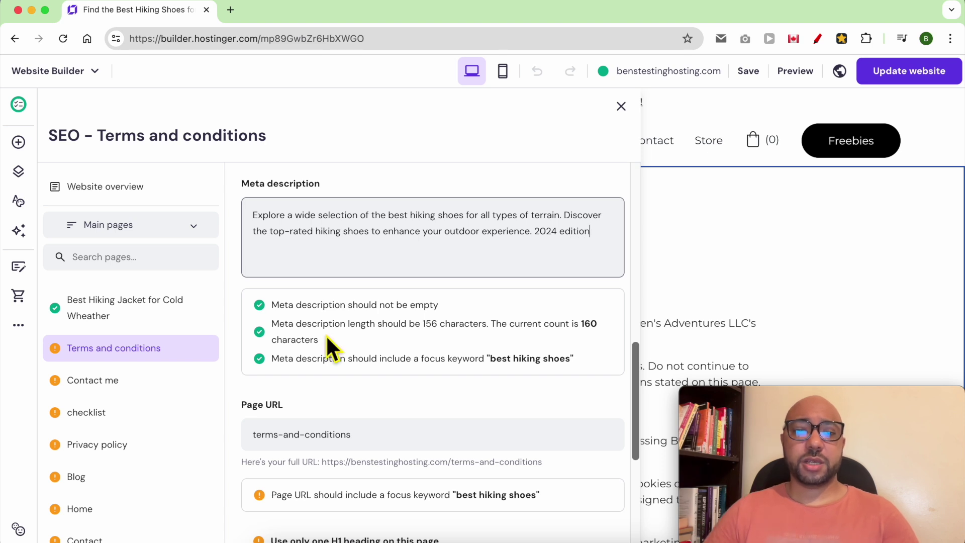
pyautogui.scroll(-3, 554, 342)
pyautogui.click(293, 277)
pyautogui.scroll(3, 295, 277)
# Replace the page URL with best-hiking-shoes, copied from the SEO title
pyautogui.moveTo(291, 221); pyautogui.dragTo(366, 233)
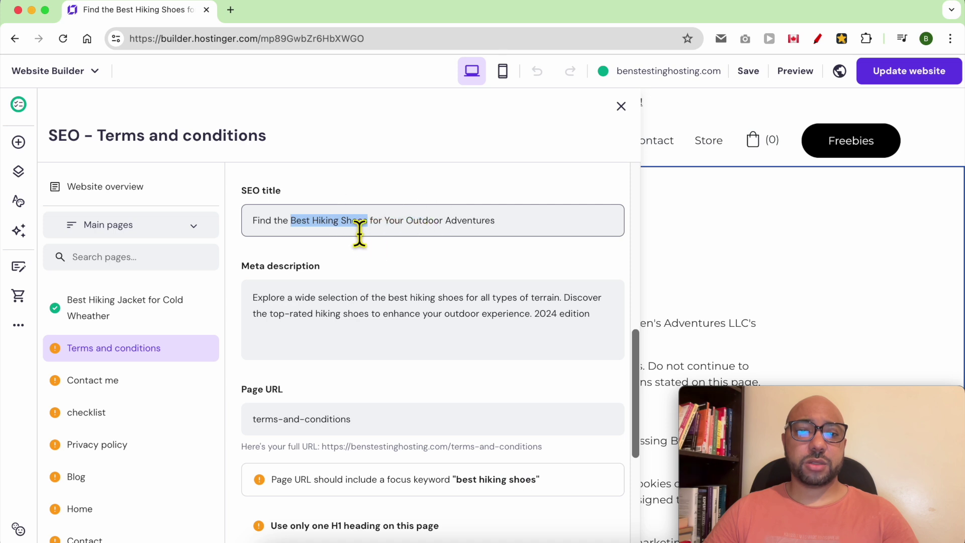
pyautogui.rightClick(348, 233)
pyautogui.click(365, 254)
pyautogui.click(334, 431)
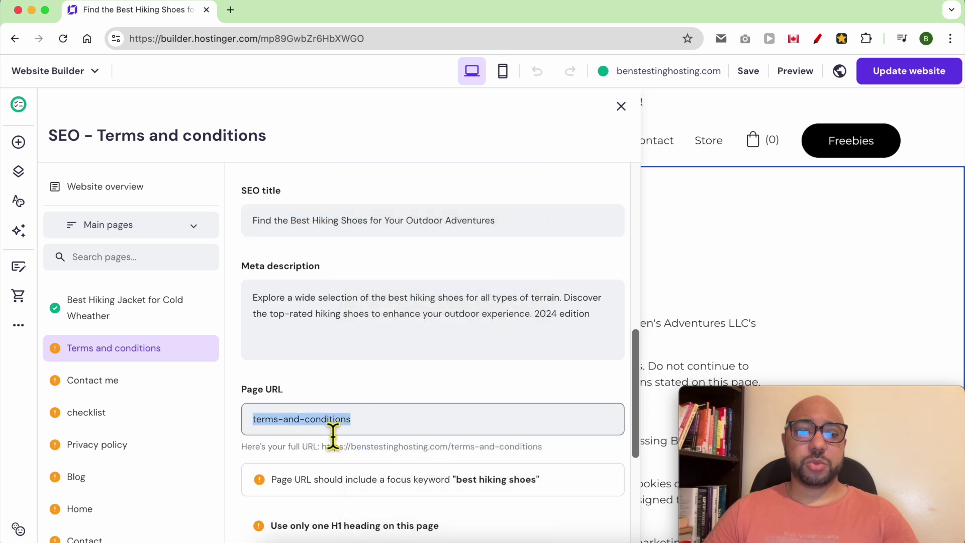
pyautogui.rightClick(330, 429)
pyautogui.click(375, 269)
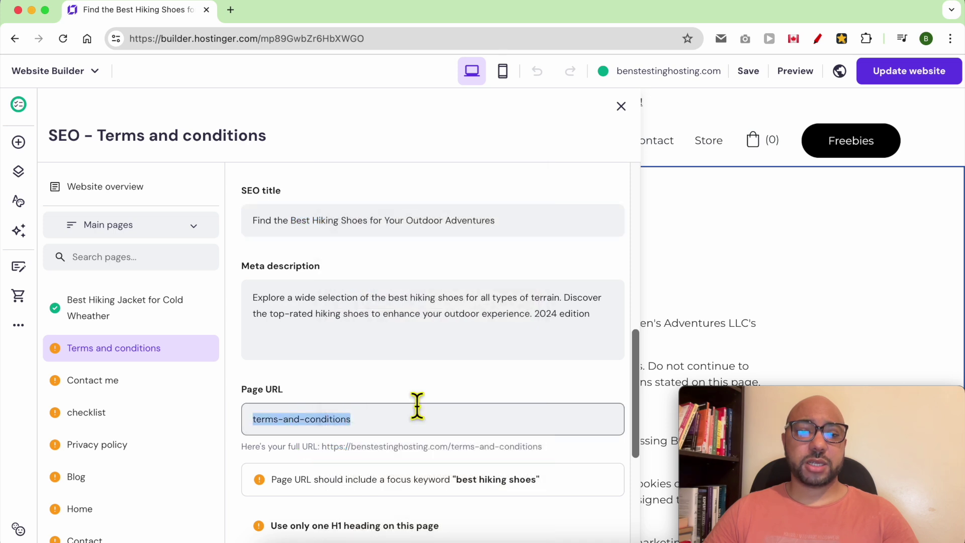
# Review the single-H1 heading warning and close the page's SEO settings
pyautogui.scroll(-3, 391, 405)
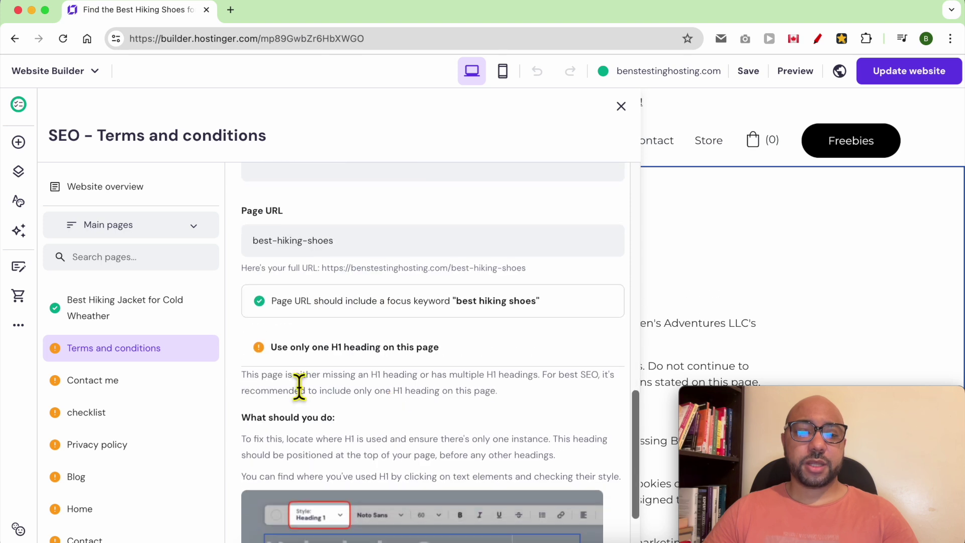
pyautogui.moveTo(273, 304); pyautogui.dragTo(451, 302)
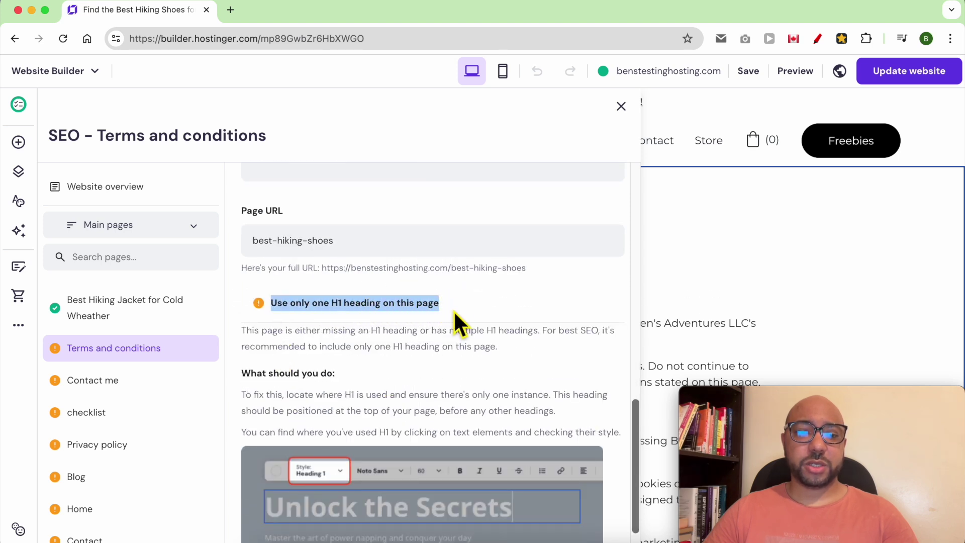
pyautogui.scroll(-1, 445, 345)
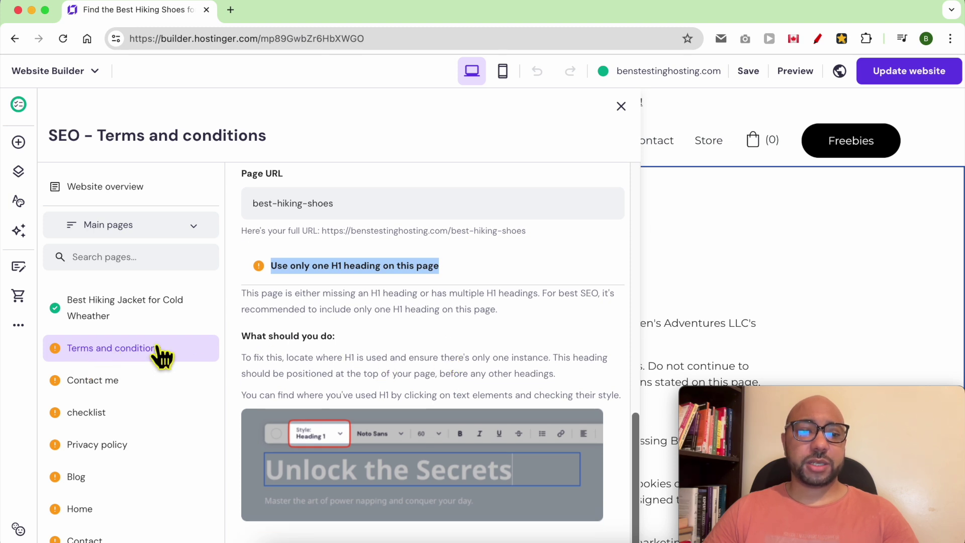
pyautogui.click(780, 275)
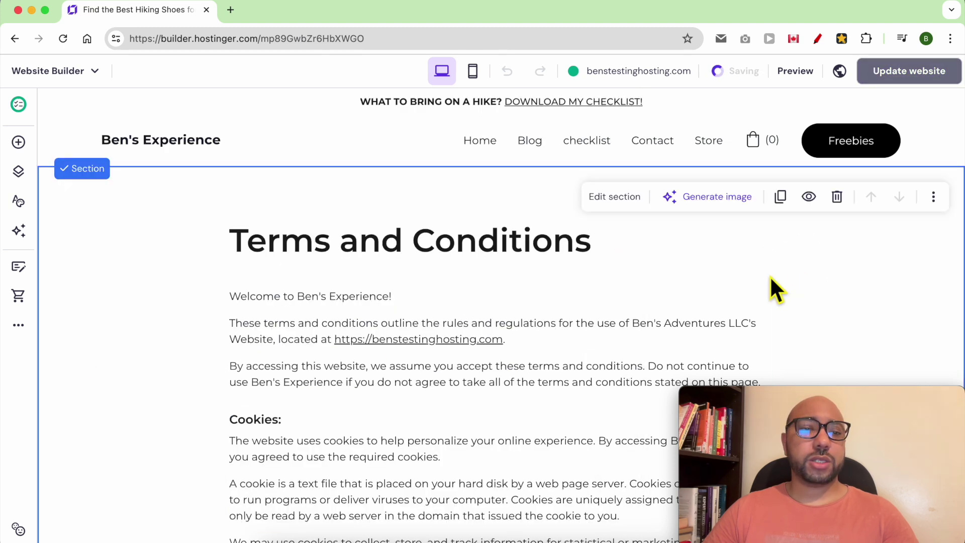
# Return to the Terms and conditions page and select its Terms and Conditions heading
pyautogui.click(23, 177)
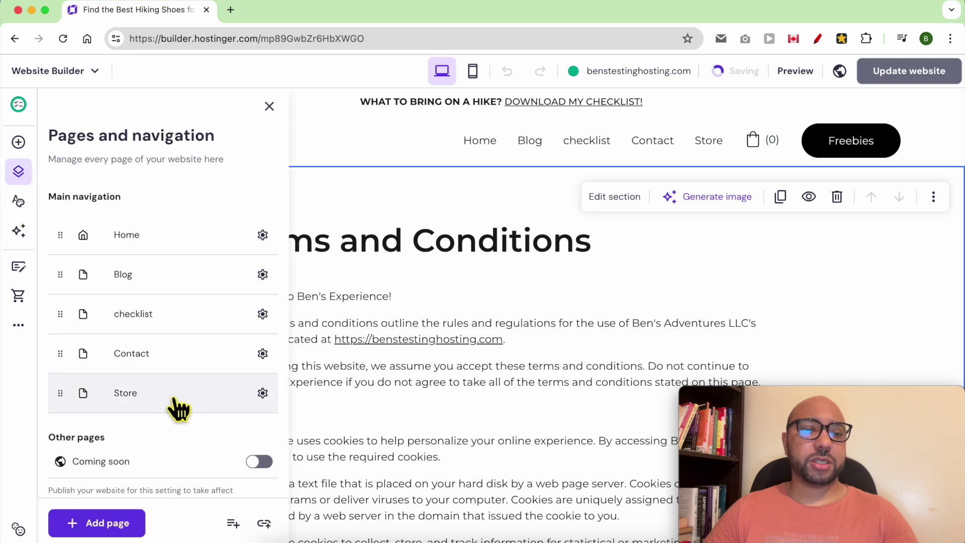
pyautogui.scroll(-2, 177, 404)
pyautogui.scroll(-6, 186, 352)
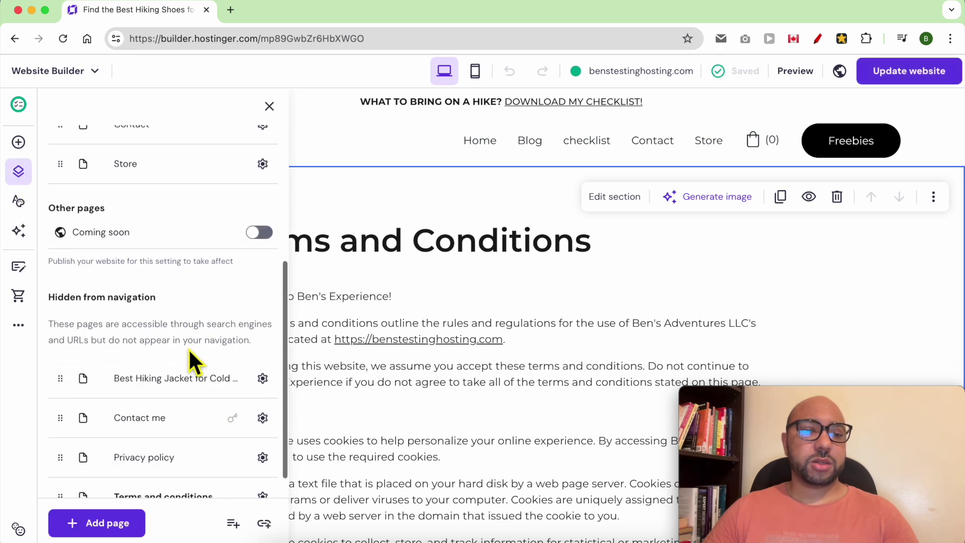
pyautogui.scroll(-1, 189, 443)
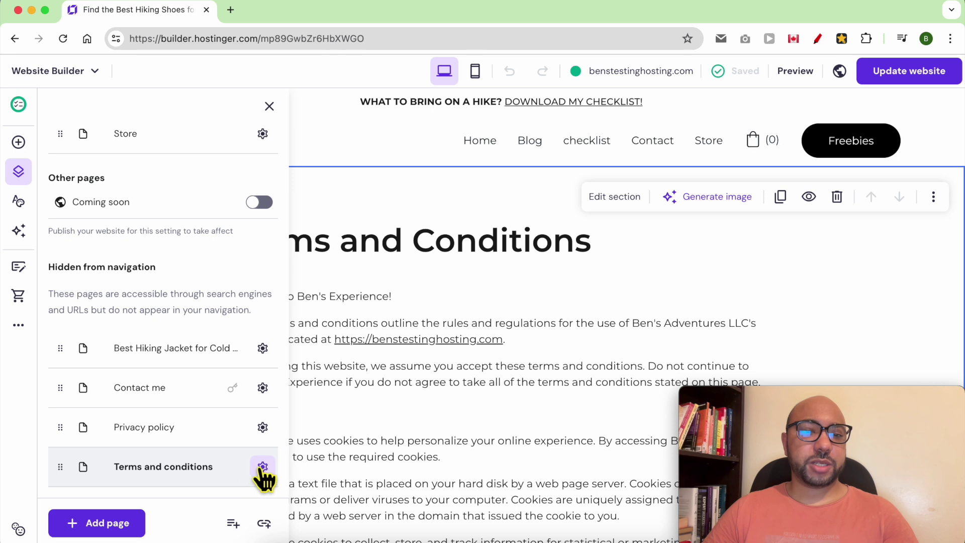
pyautogui.click(380, 277)
pyautogui.doubleClick(406, 265)
pyautogui.scroll(-15, 502, 261)
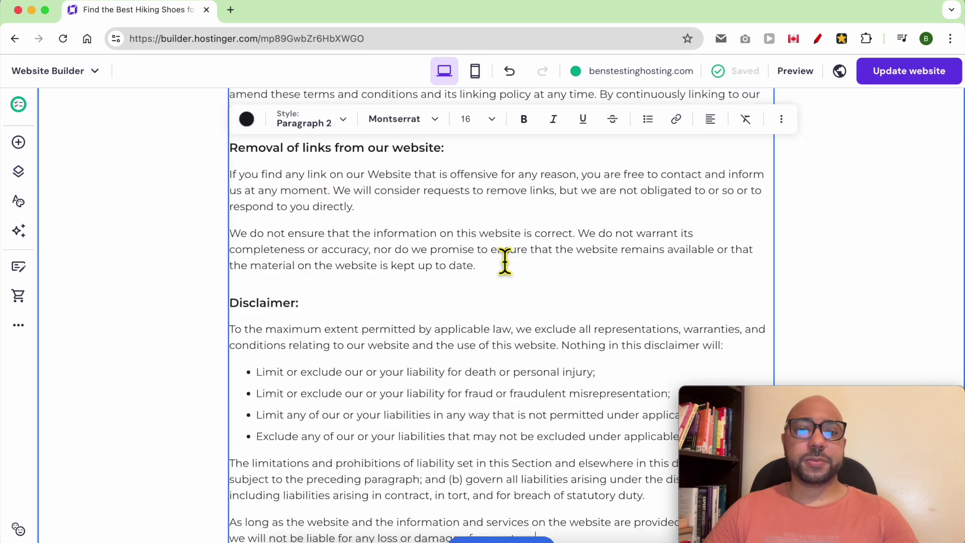
pyautogui.scroll(5, 181, 280)
pyautogui.click(181, 280)
pyautogui.scroll(10, 287, 308)
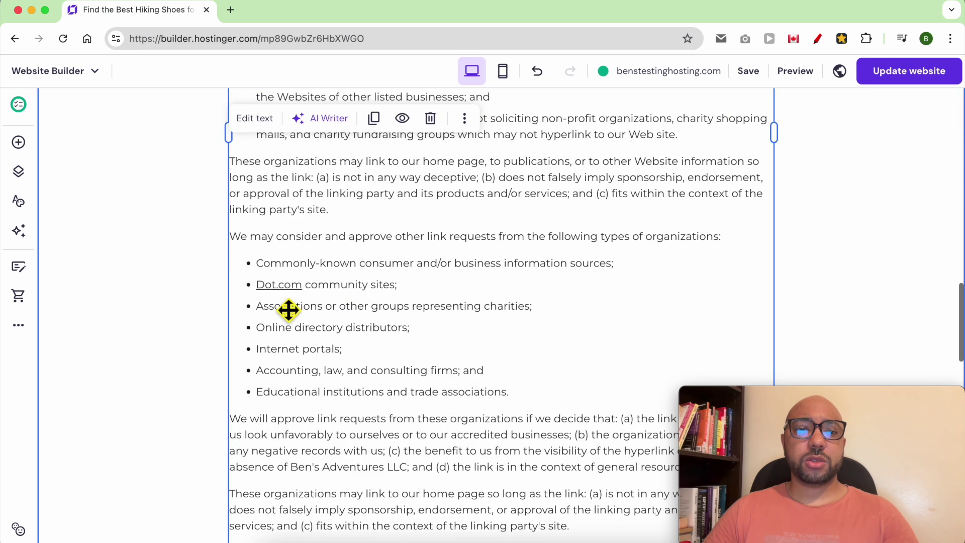
pyautogui.scroll(6, 386, 322)
pyautogui.doubleClick(397, 258)
pyautogui.scroll(10, 387, 258)
pyautogui.scroll(10, 384, 271)
pyautogui.tripleClick(379, 253)
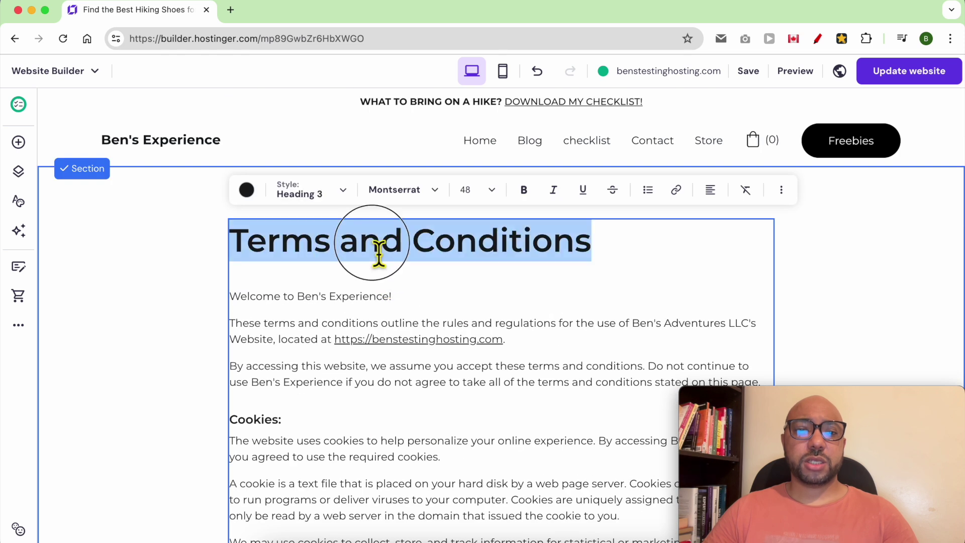
# Insert a new line above the heading reading '7 Best Hiking Shoes for 2024'
pyautogui.press('Left')
pyautogui.press('Return')
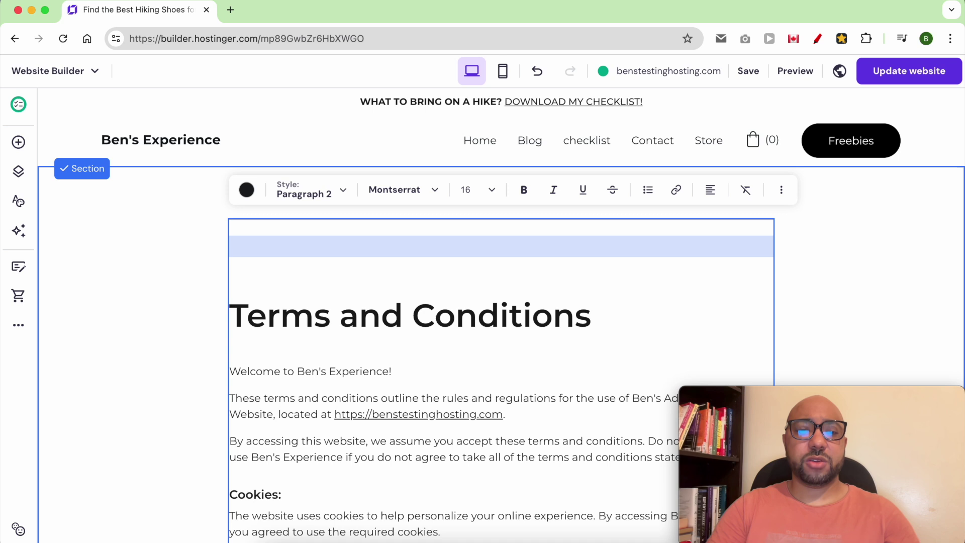
pyautogui.press('super+v')
pyautogui.tripleClick(282, 237)
pyautogui.press('Left')
pyautogui.write('2')
pyautogui.press('BackSpace')
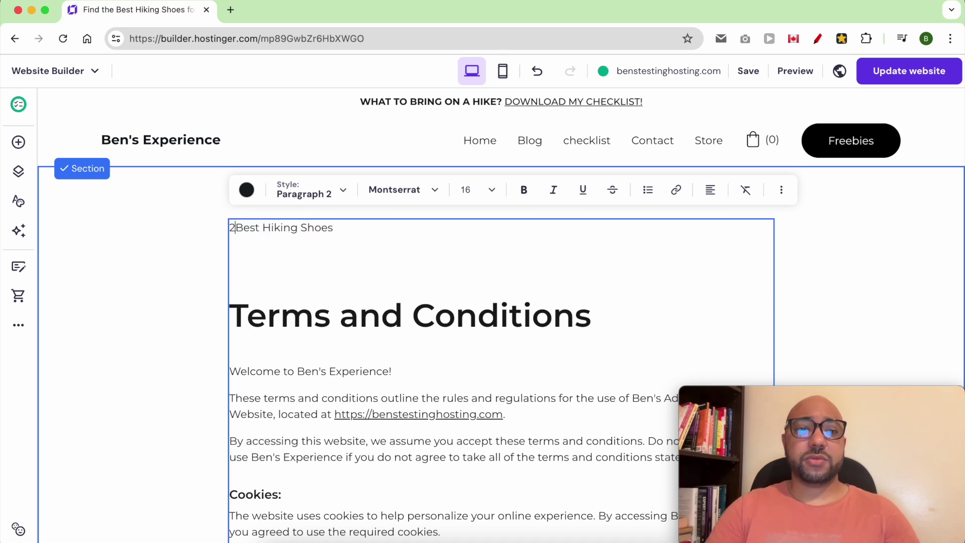
pyautogui.write('7')
pyautogui.click(358, 239)
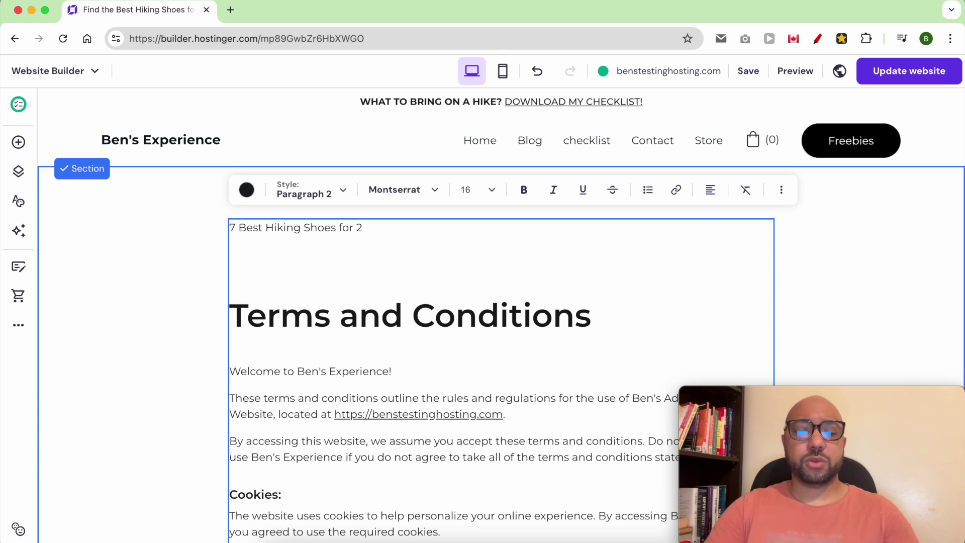
pyautogui.write('for 2024')
# Style the title as Heading 1 and save the page
pyautogui.tripleClick(356, 238)
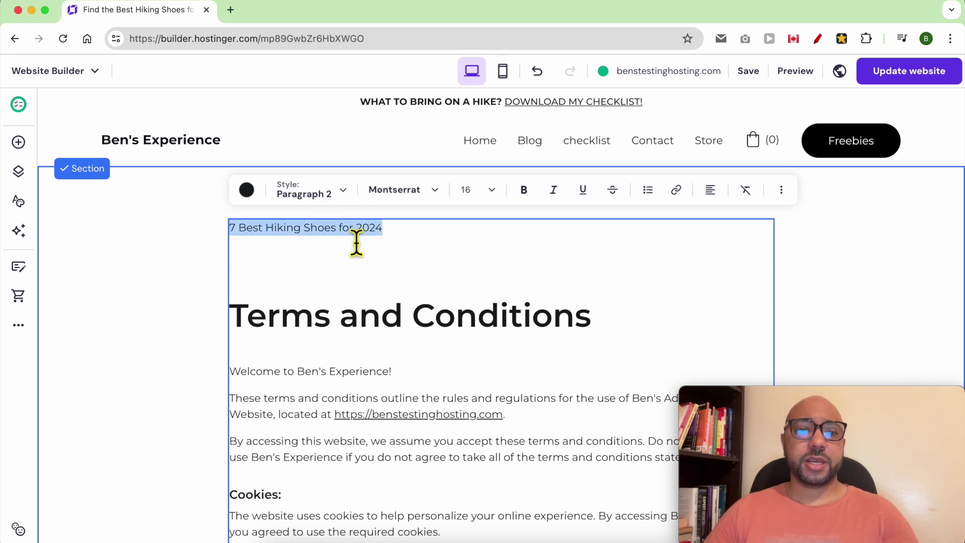
pyautogui.click(326, 200)
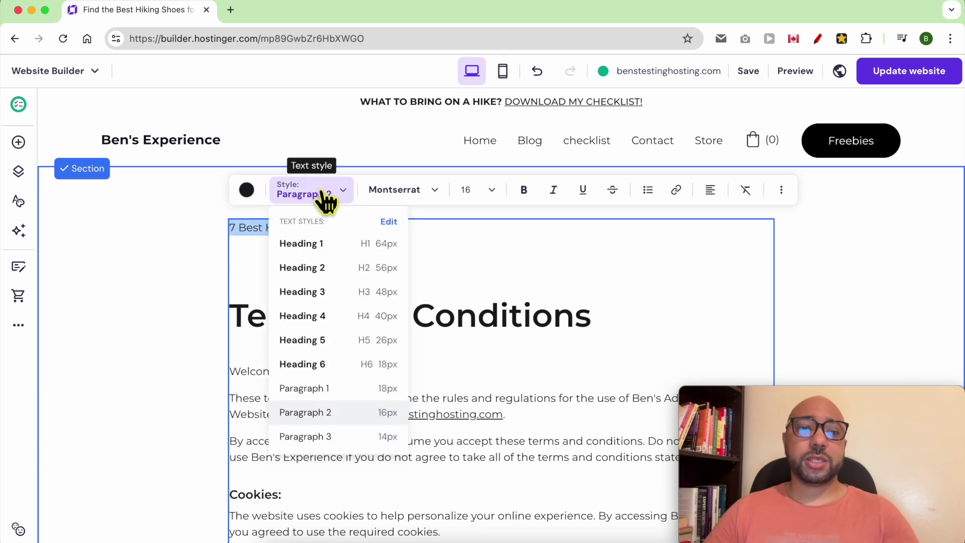
pyautogui.click(317, 243)
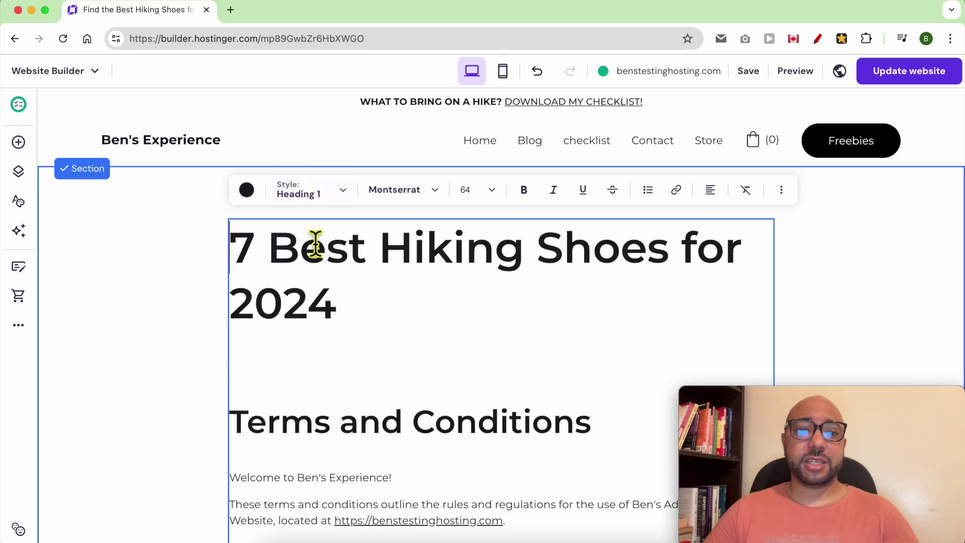
pyautogui.click(751, 73)
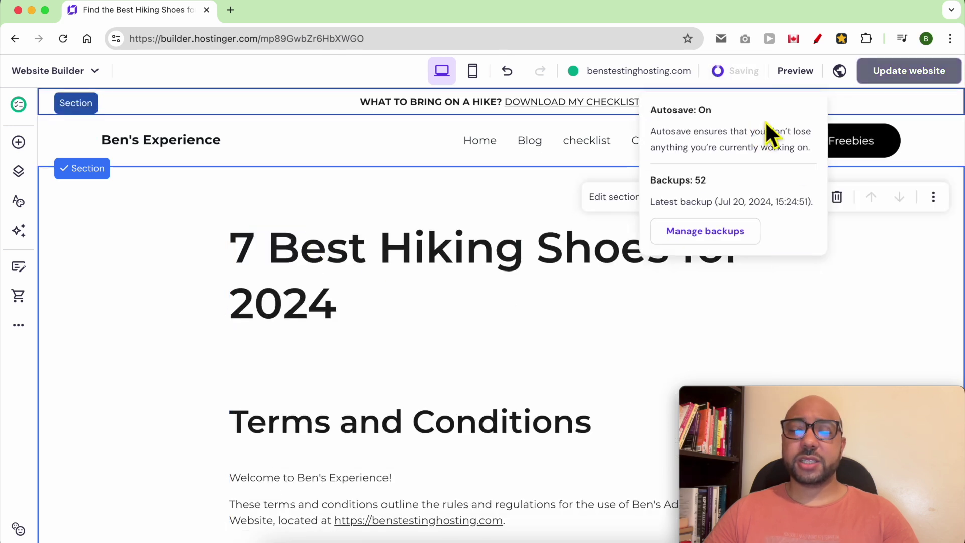
# Publish the website and reopen SEO settings, dismissing the 'Website changes are published' popup
pyautogui.click(896, 72)
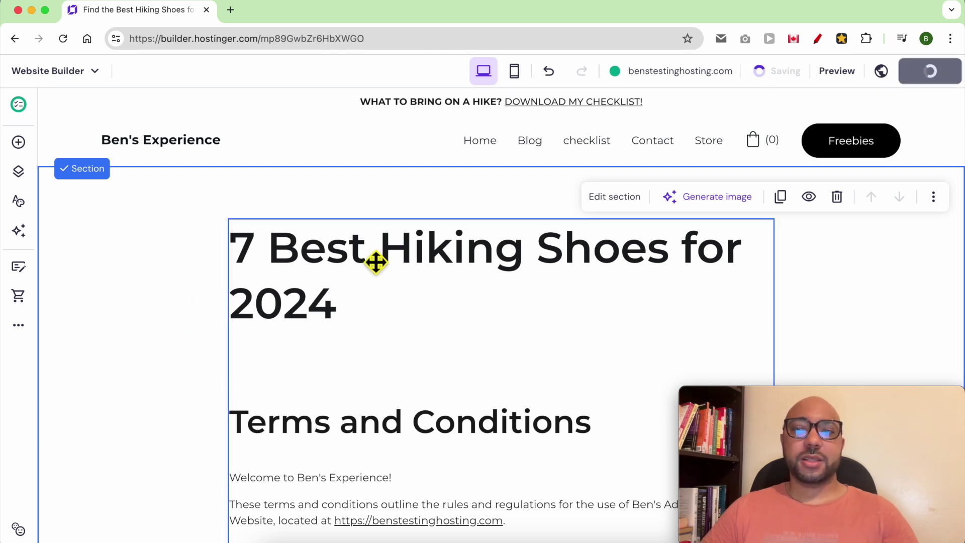
pyautogui.click(19, 328)
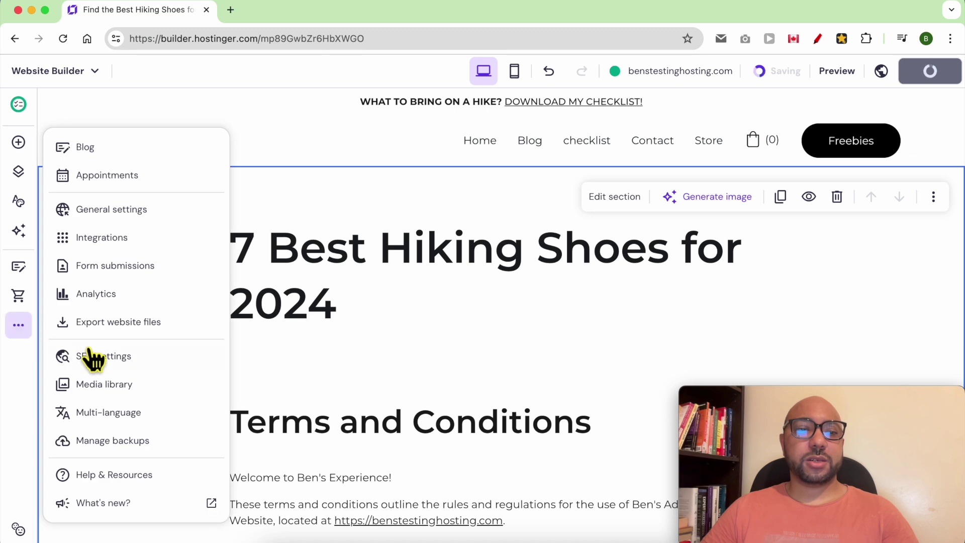
pyautogui.click(150, 357)
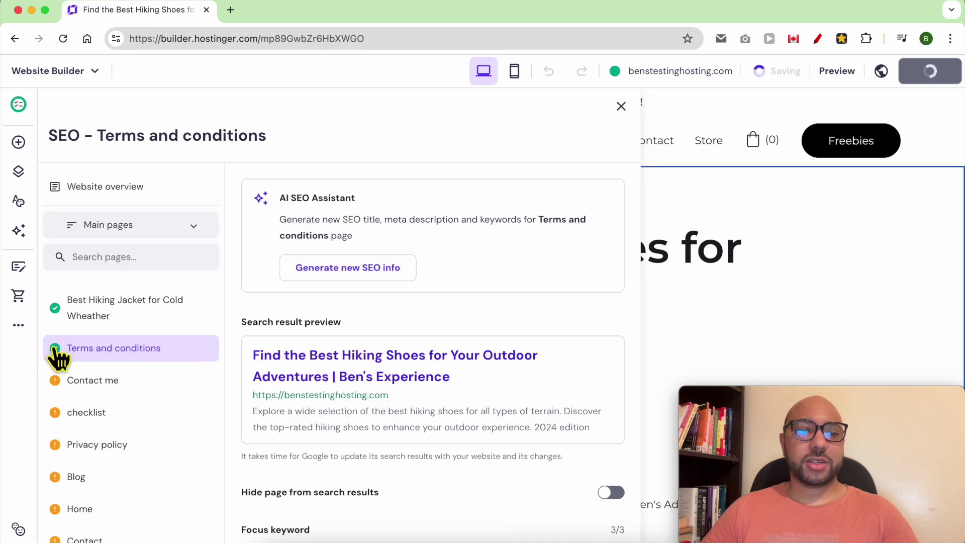
pyautogui.scroll(-10, 309, 342)
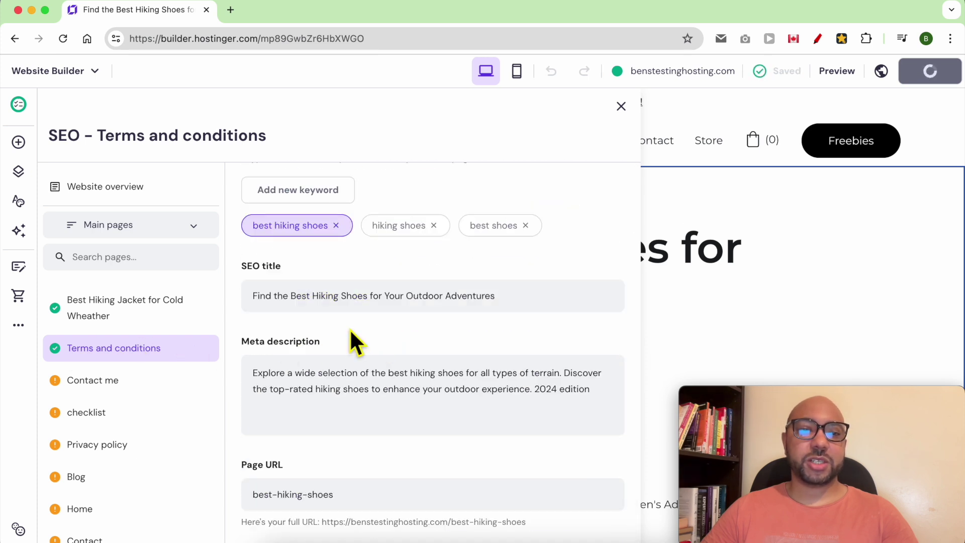
pyautogui.scroll(-1, 352, 332)
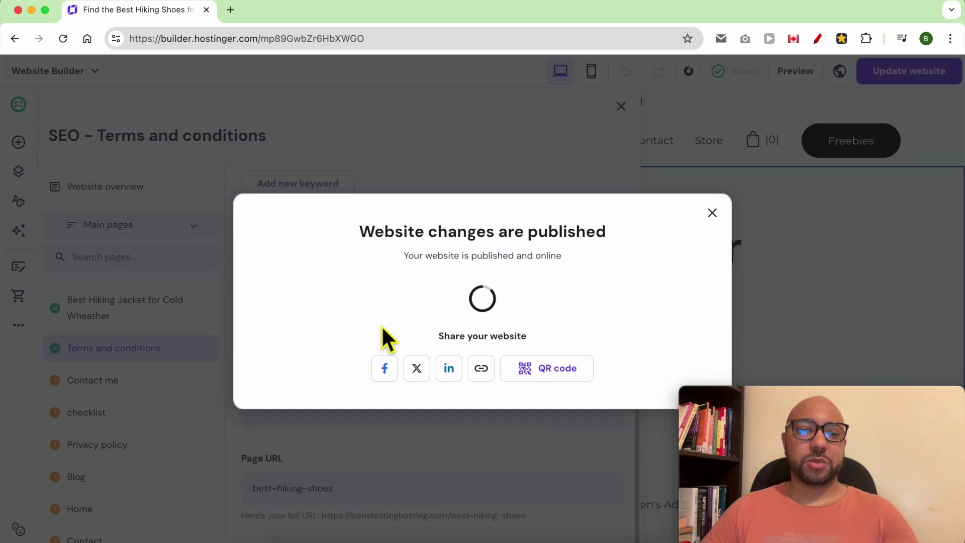
pyautogui.click(713, 213)
pyautogui.click(146, 228)
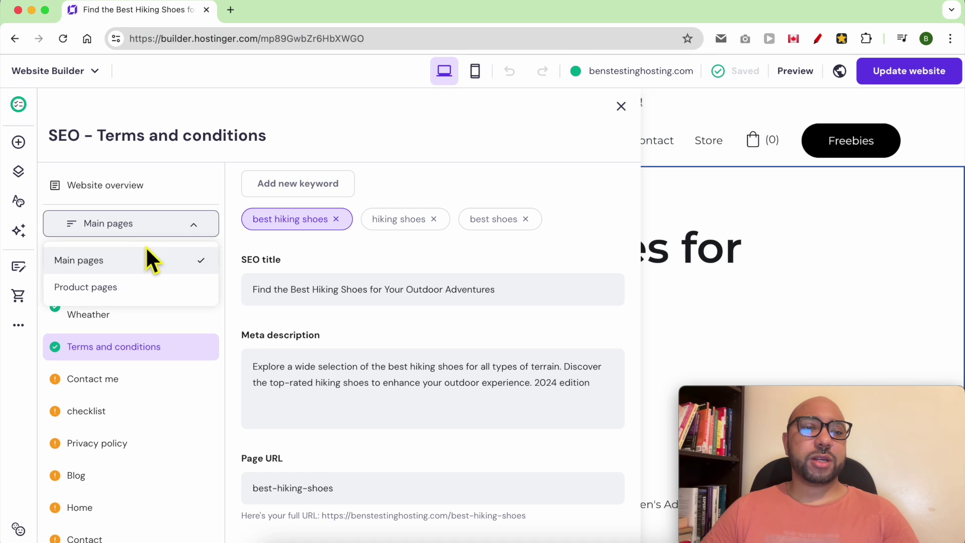
# Switch the SEO list to Product pages and open the Classic Cap page's SEO settings
pyautogui.click(124, 295)
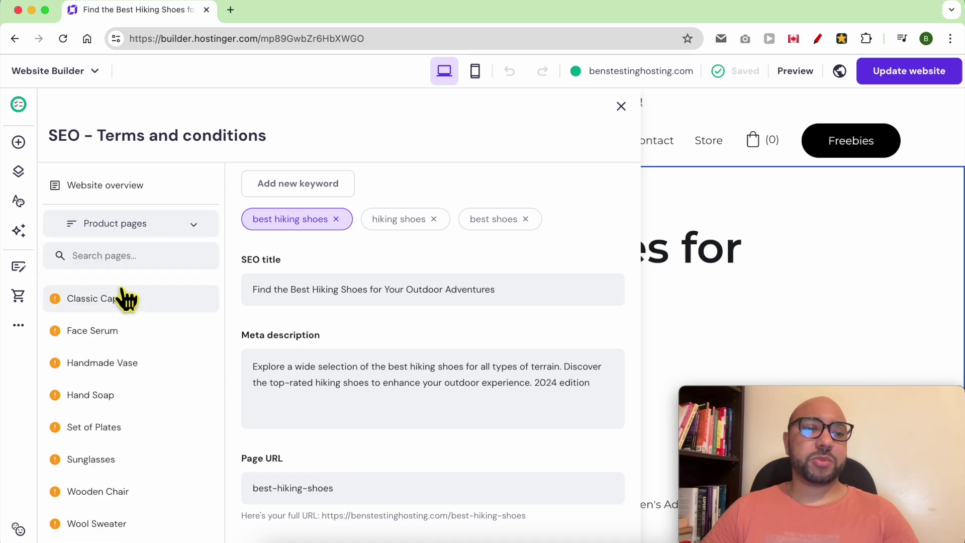
pyautogui.click(124, 304)
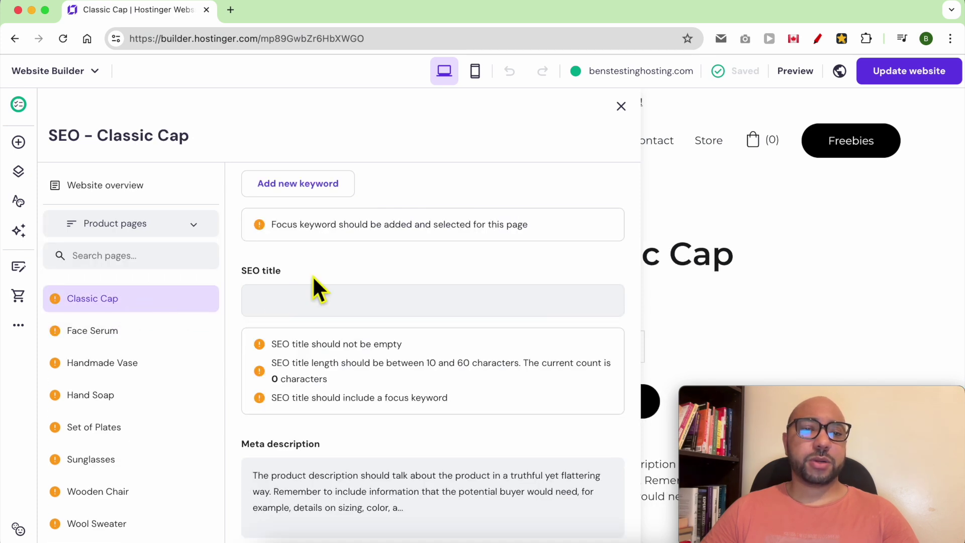
pyautogui.scroll(-1, 333, 299)
pyautogui.scroll(8, 312, 241)
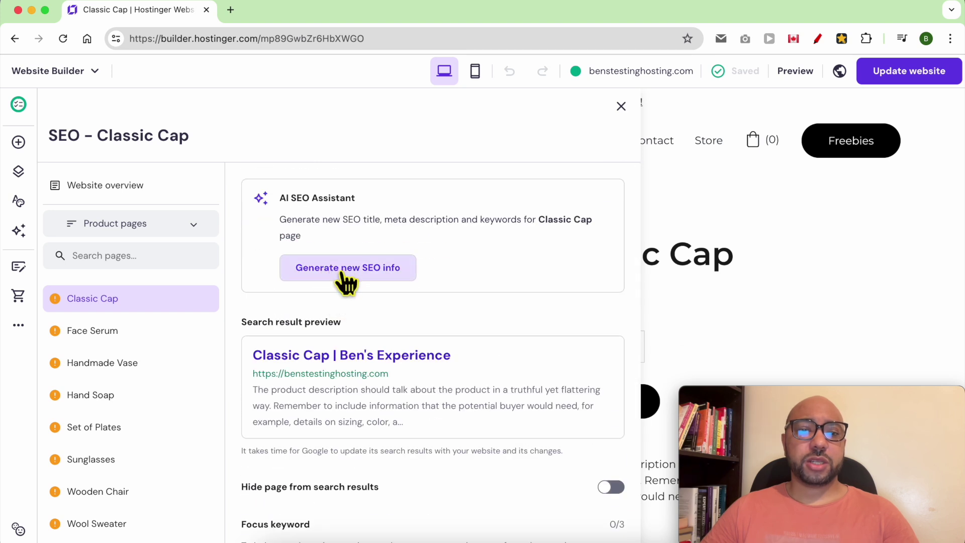
# Open Generate new SEO info, inspect the page description, and close it without generating
pyautogui.click(370, 282)
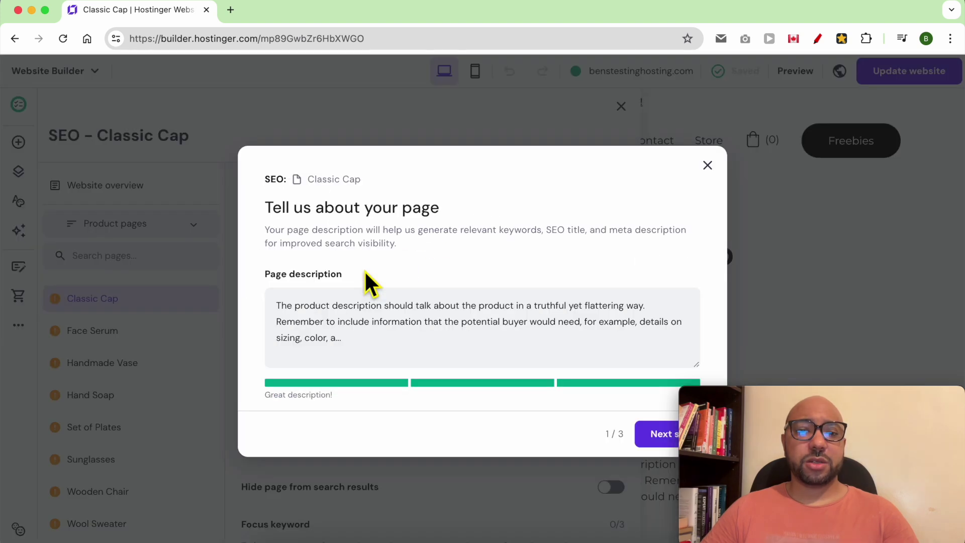
pyautogui.tripleClick(385, 337)
pyautogui.click(370, 347)
pyautogui.tripleClick(366, 345)
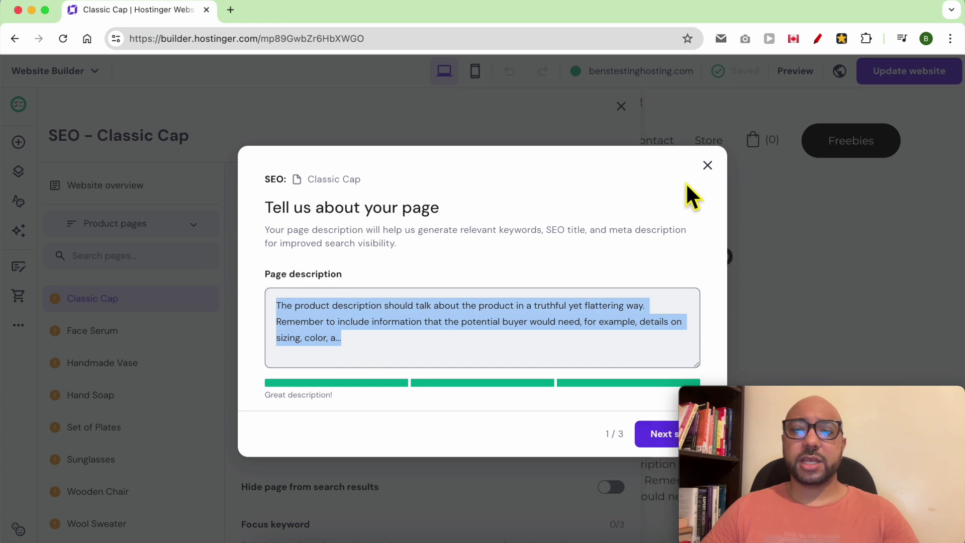
pyautogui.click(707, 166)
# Review the SEO check results, highlighting the meta description check, then go to the blog posts list
pyautogui.scroll(-5, 413, 372)
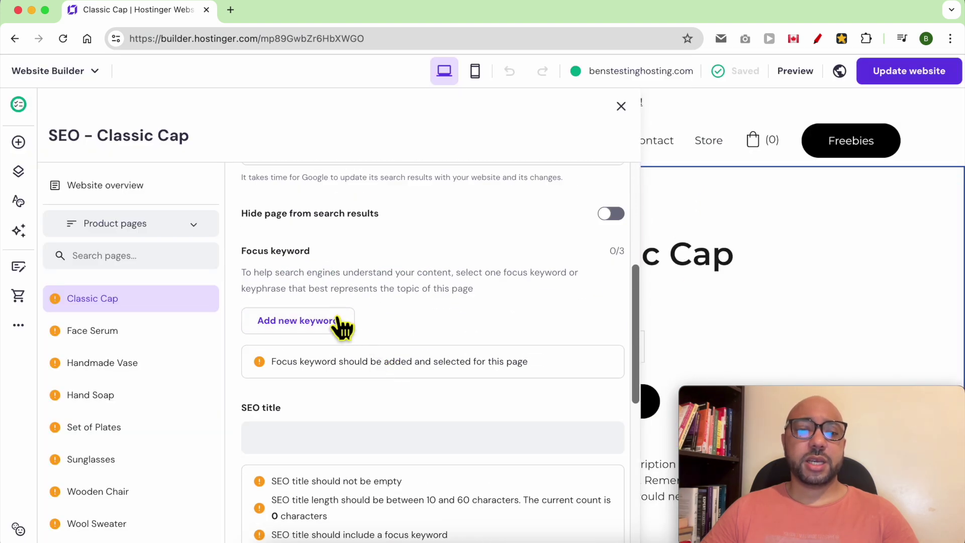
pyautogui.scroll(-4, 323, 438)
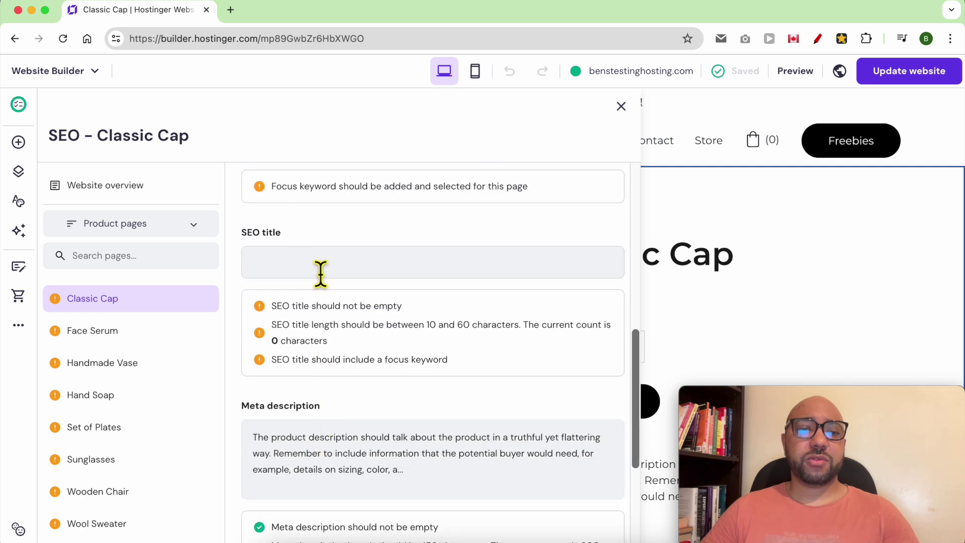
pyautogui.scroll(-3, 317, 286)
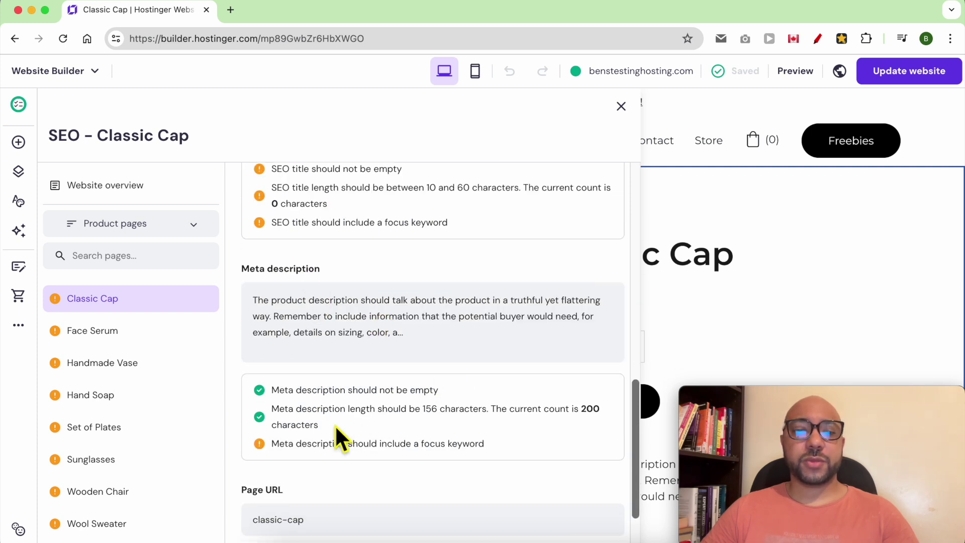
pyautogui.moveTo(493, 458); pyautogui.dragTo(279, 391)
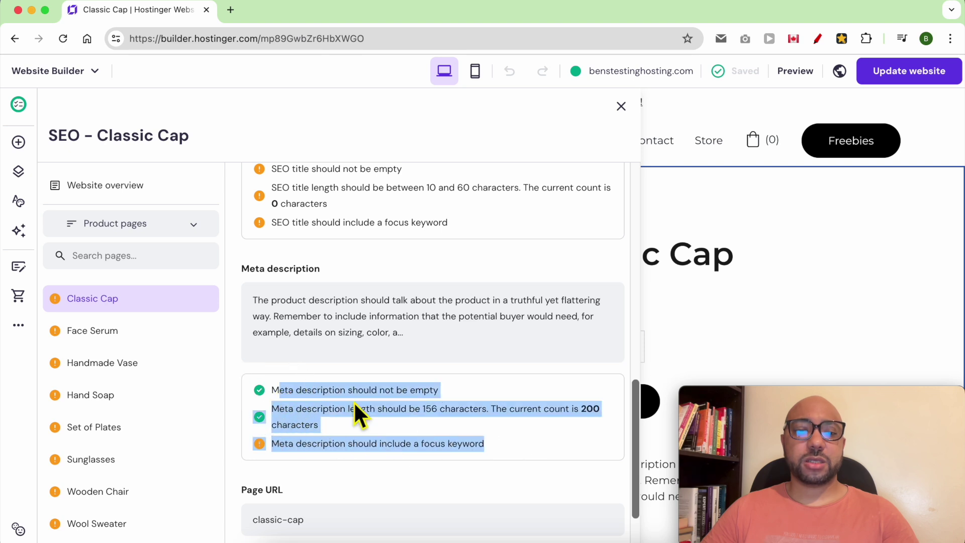
pyautogui.scroll(-1, 327, 459)
pyautogui.scroll(-3, 327, 450)
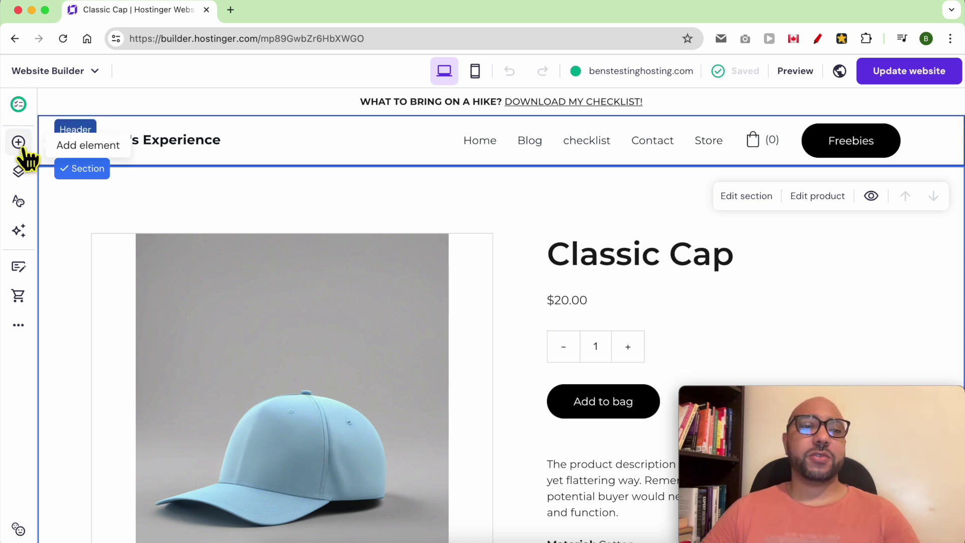
pyautogui.click(16, 269)
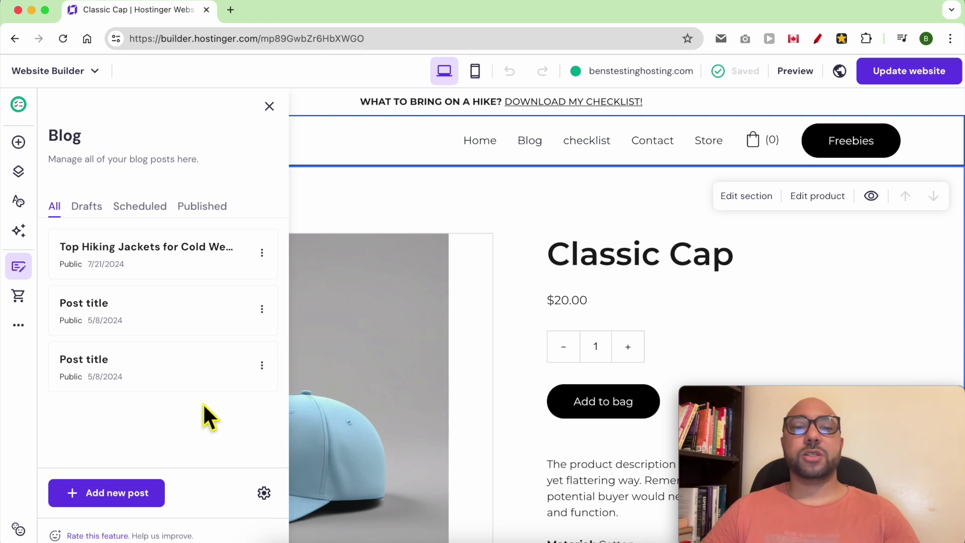
# Start a new AI blog post with Casual tone and 300–500 word length
pyautogui.click(126, 507)
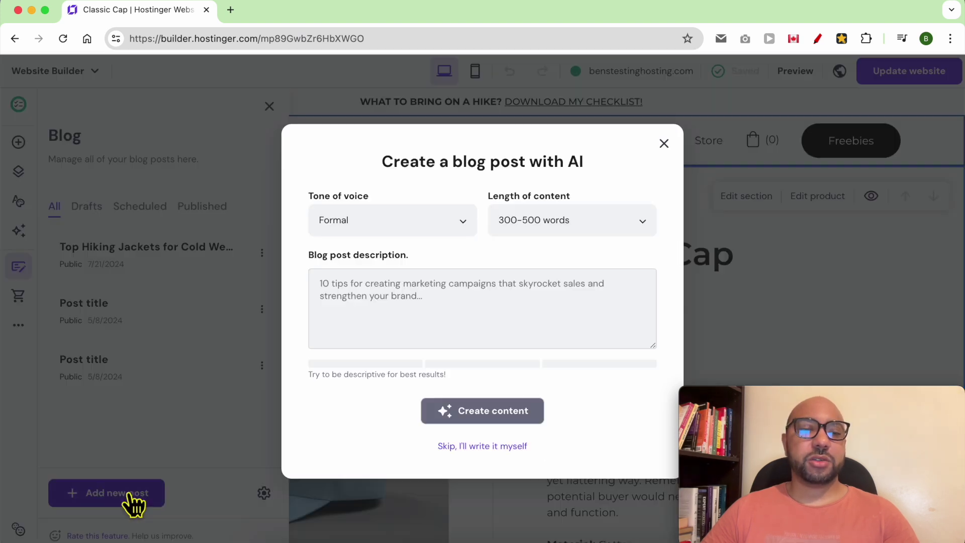
pyautogui.click(390, 228)
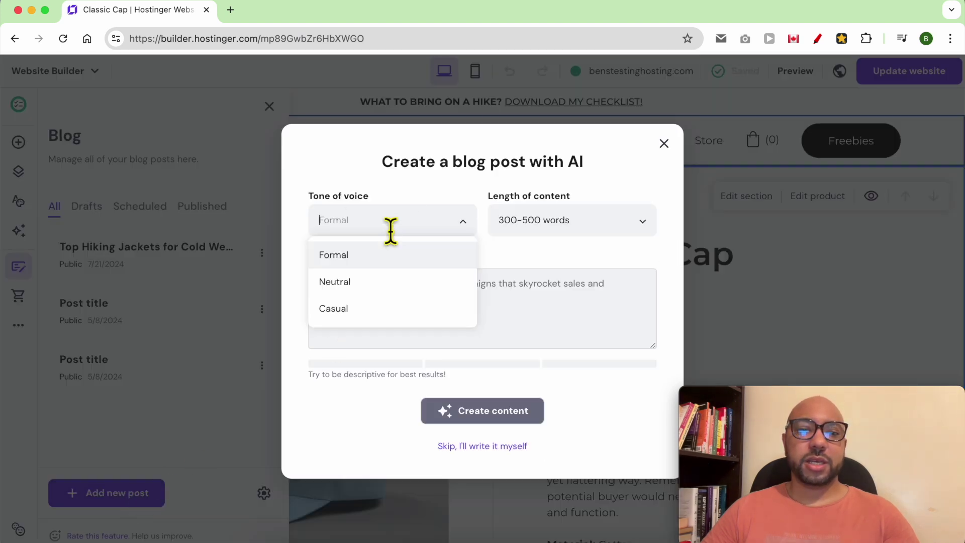
pyautogui.click(354, 312)
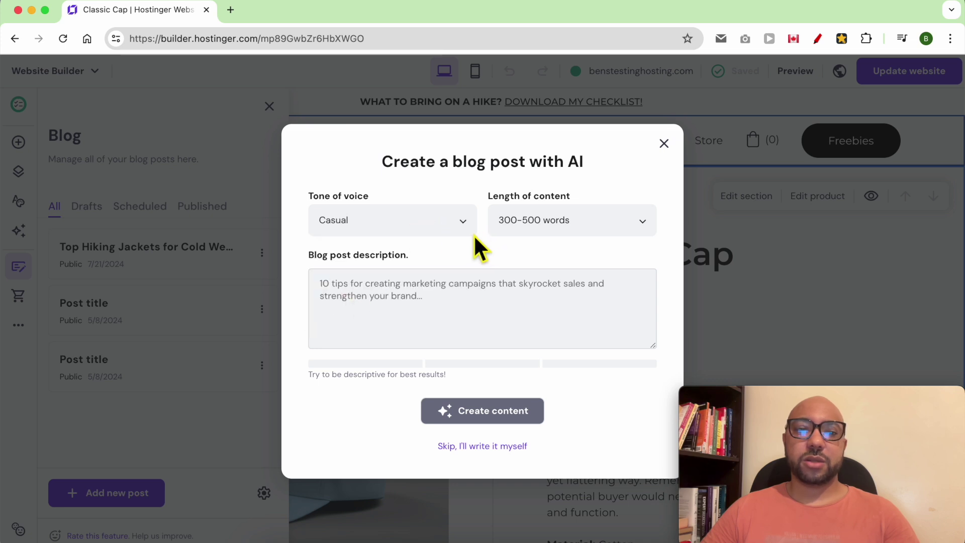
pyautogui.click(546, 223)
# Describe the post as 'write a blog post about how to choose your outdoor shoes' and create content
pyautogui.click(411, 294)
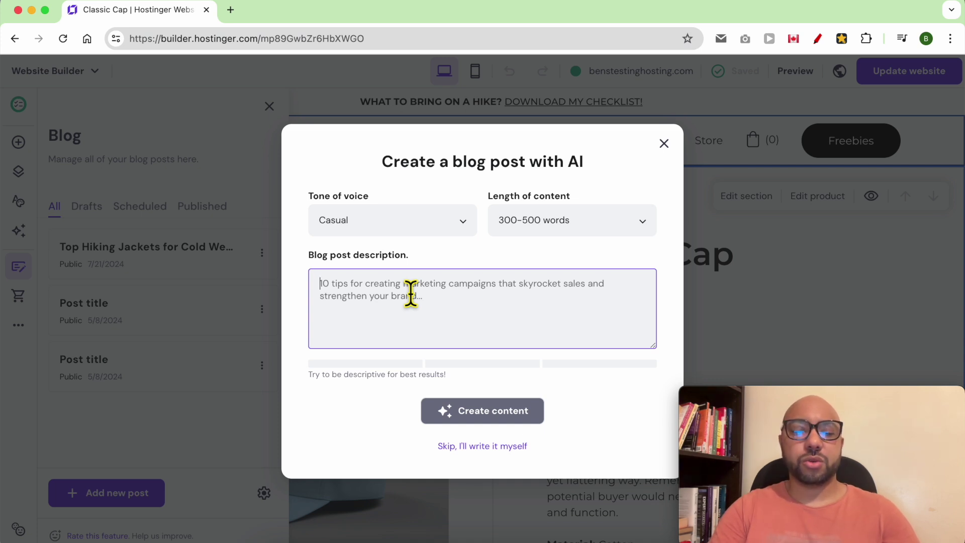
pyautogui.write('Su')
pyautogui.press('BackSpace')
pyautogui.press('BackSpace')
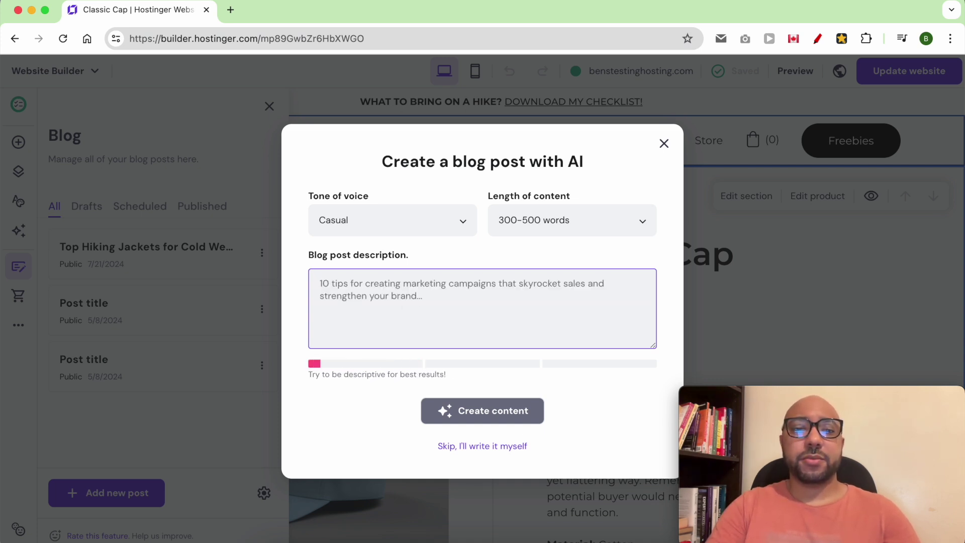
pyautogui.write('how to choose your outdoor shoes')
pyautogui.click(319, 284)
pyautogui.write('write a ')
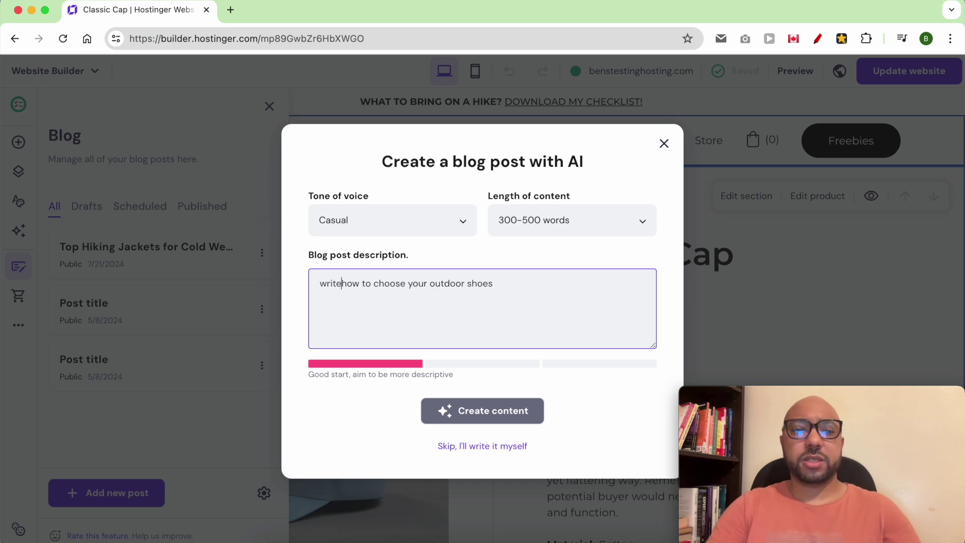
pyautogui.write('blog post abou')
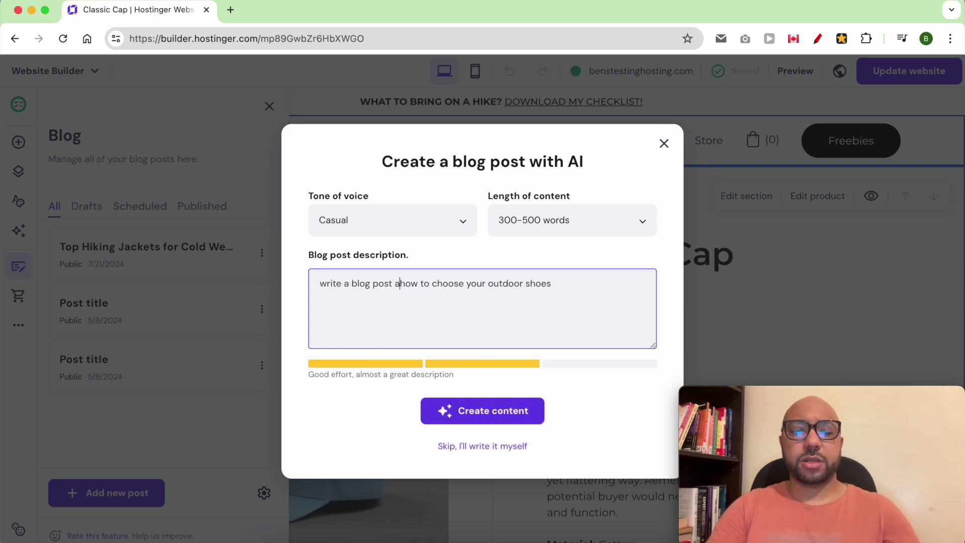
pyautogui.write('t')
pyautogui.click(588, 289)
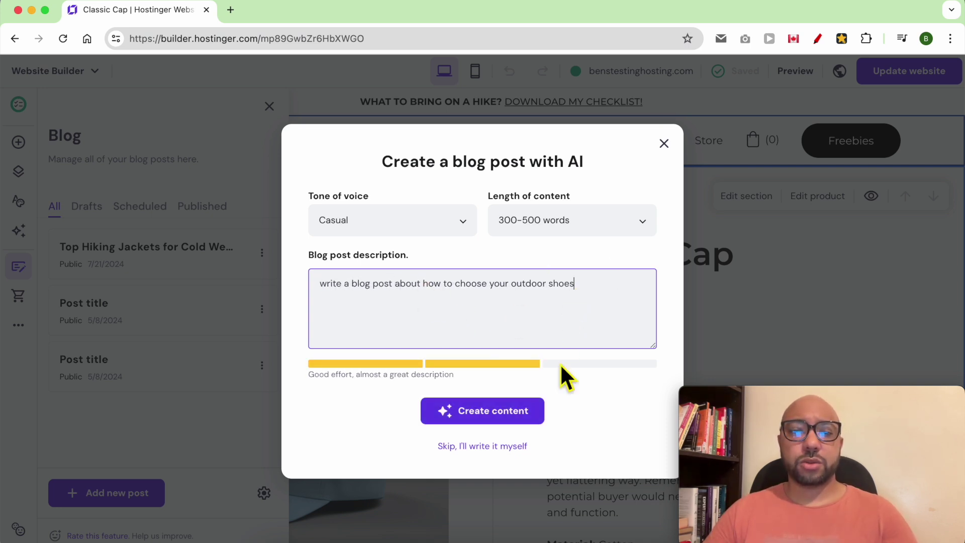
pyautogui.click(493, 412)
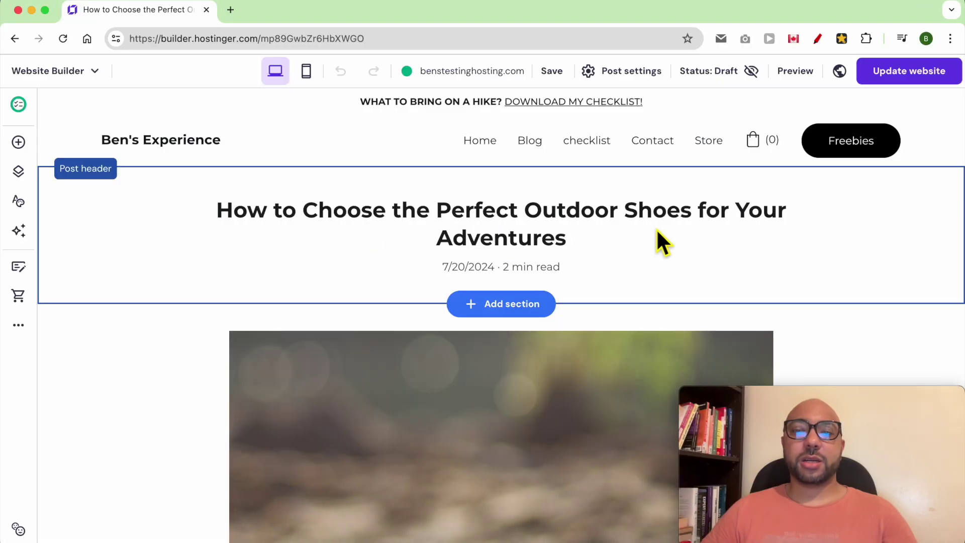
pyautogui.scroll(-10, 523, 269)
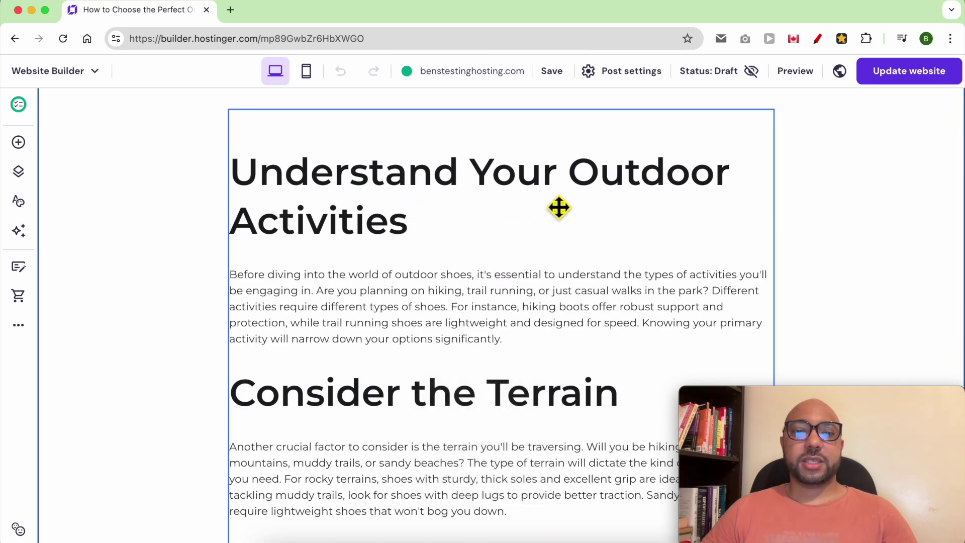
pyautogui.scroll(-5, 457, 252)
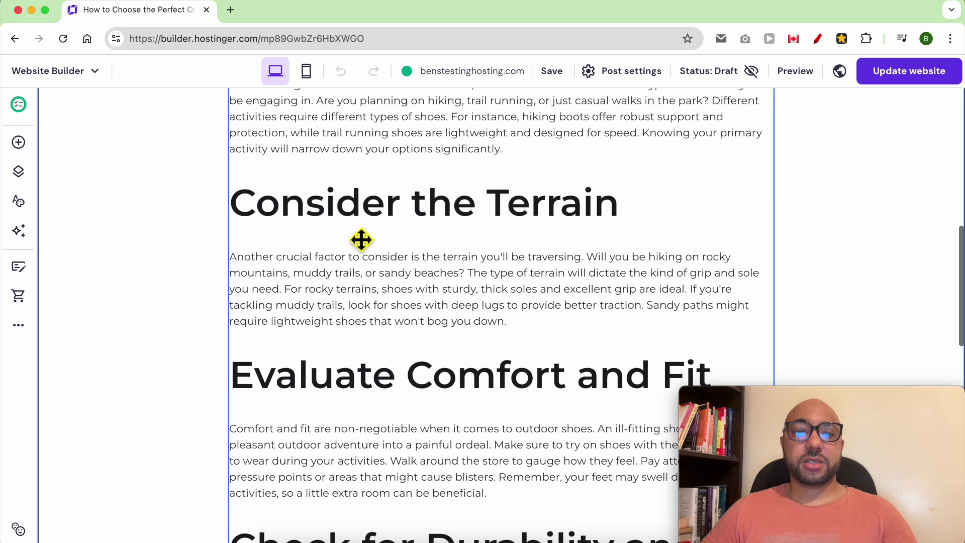
pyautogui.scroll(-5, 493, 271)
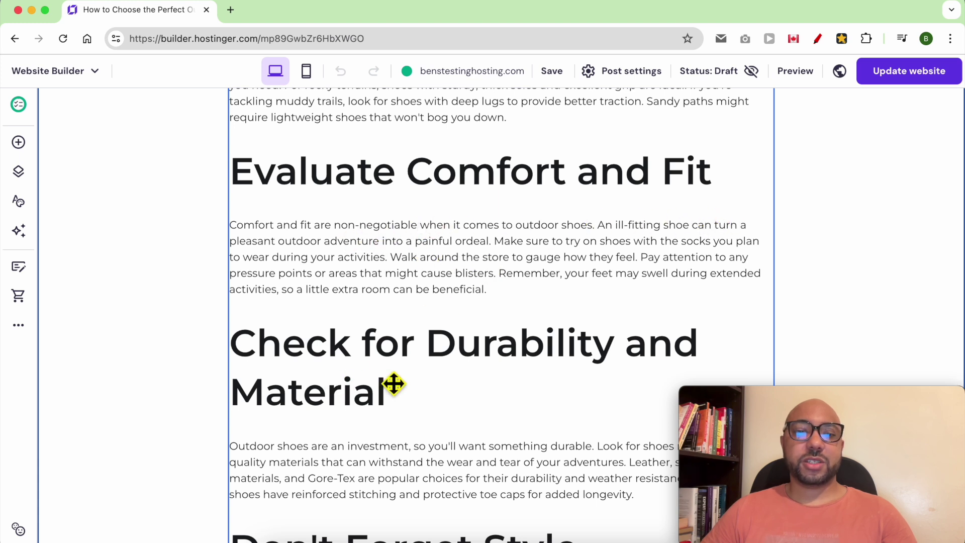
pyautogui.scroll(-1, 452, 384)
pyautogui.scroll(-9, 452, 383)
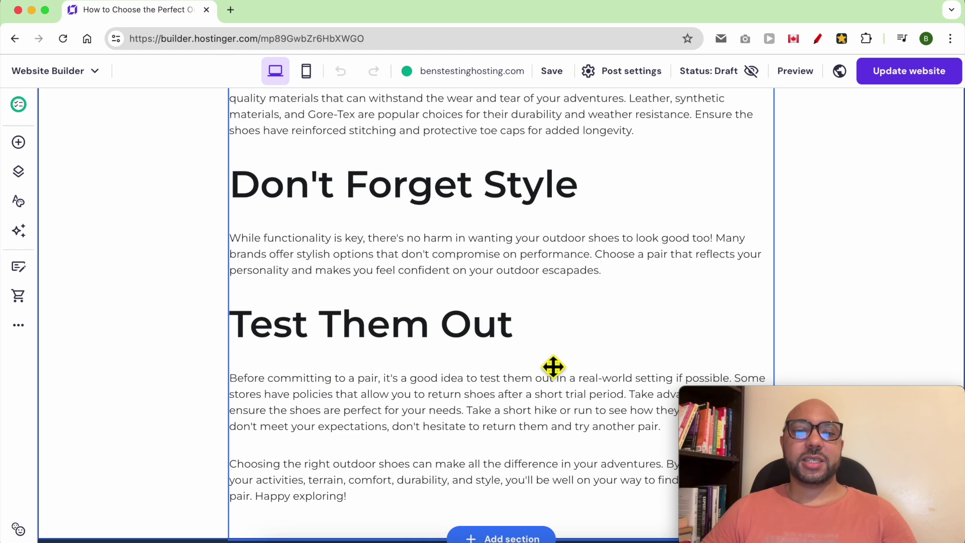
pyautogui.scroll(20, 370, 384)
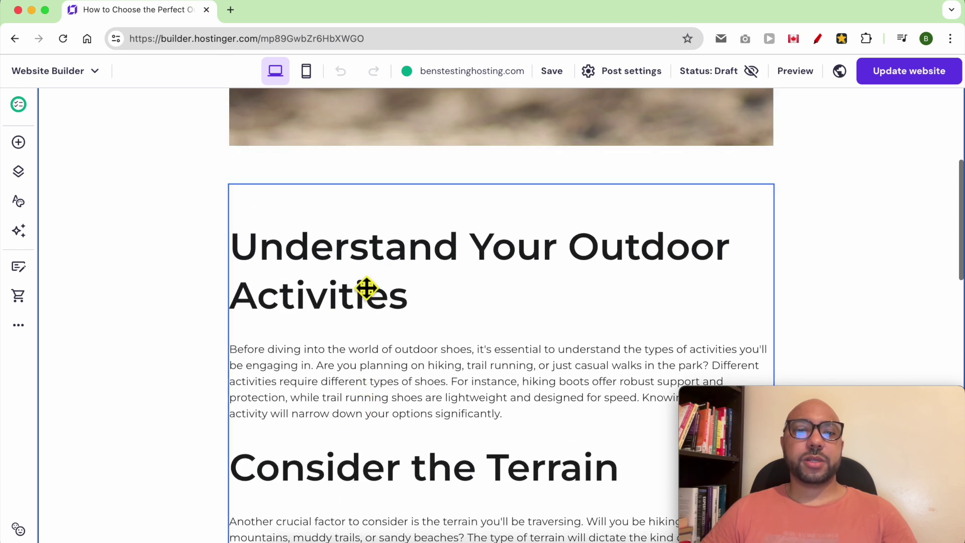
pyautogui.click(362, 292)
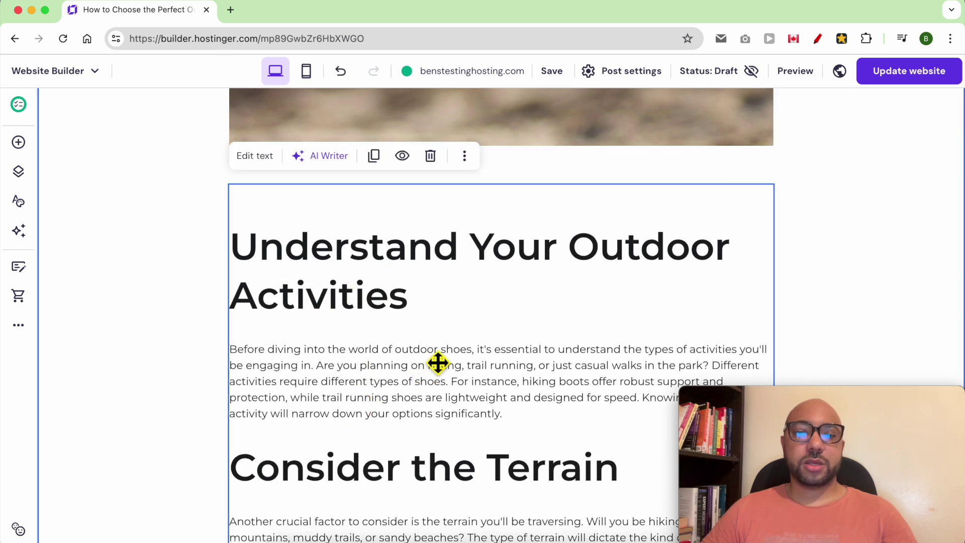
pyautogui.click(436, 362)
pyautogui.scroll(10, 382, 302)
pyautogui.click(403, 216)
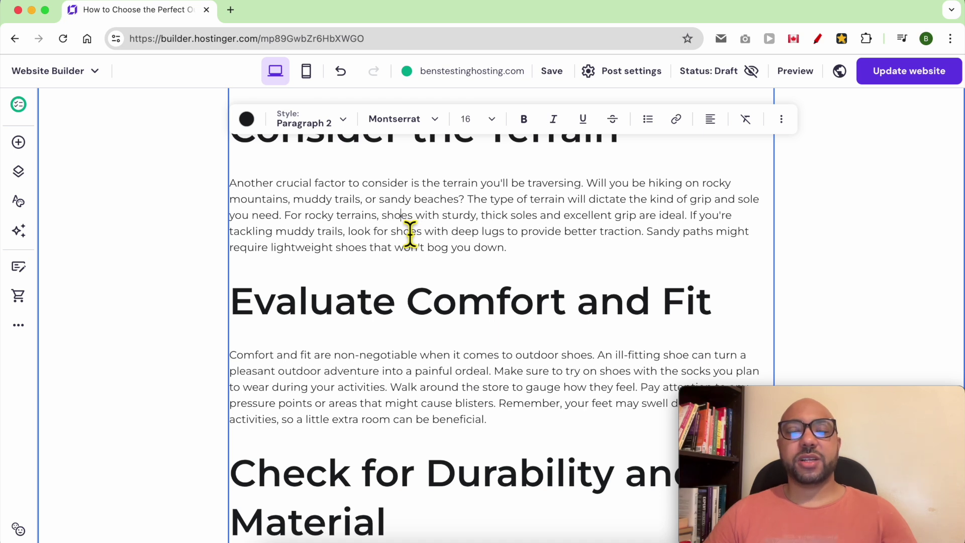
pyautogui.scroll(4, 410, 234)
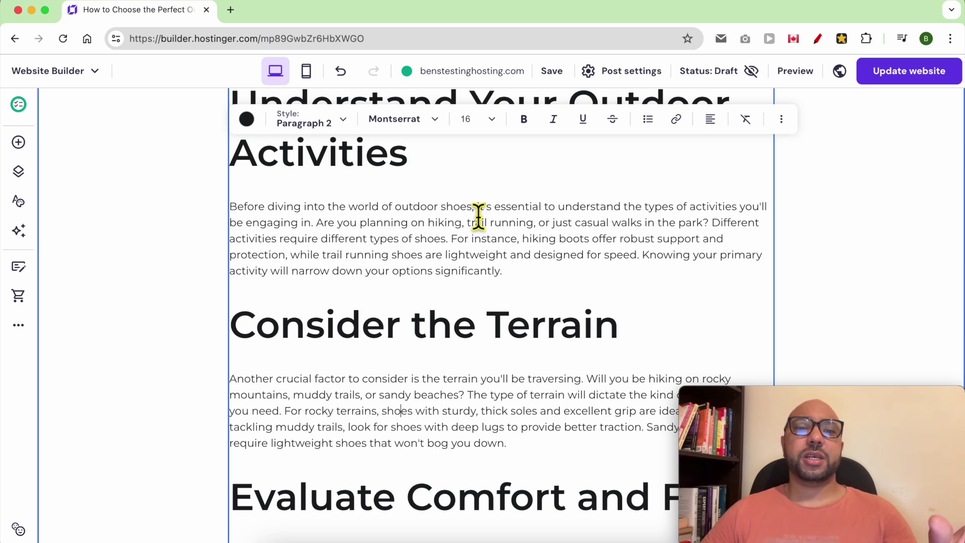
pyautogui.press('super+f')
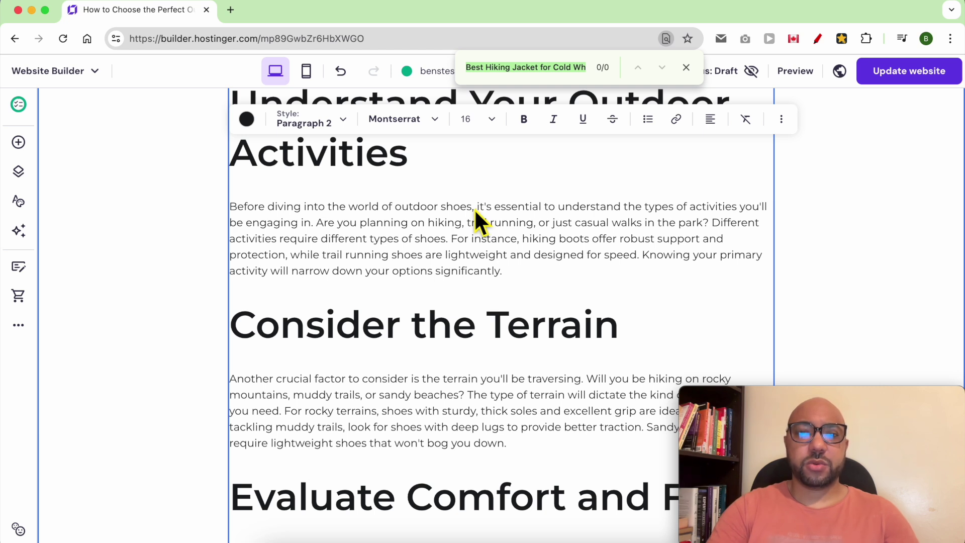
# Search the post for 'shoes' and select 'world of outdoor shoes' in the first paragraph
pyautogui.write('shoes')
pyautogui.scroll(-5, 318, 315)
pyautogui.scroll(-10, 374, 327)
pyautogui.scroll(1, 372, 320)
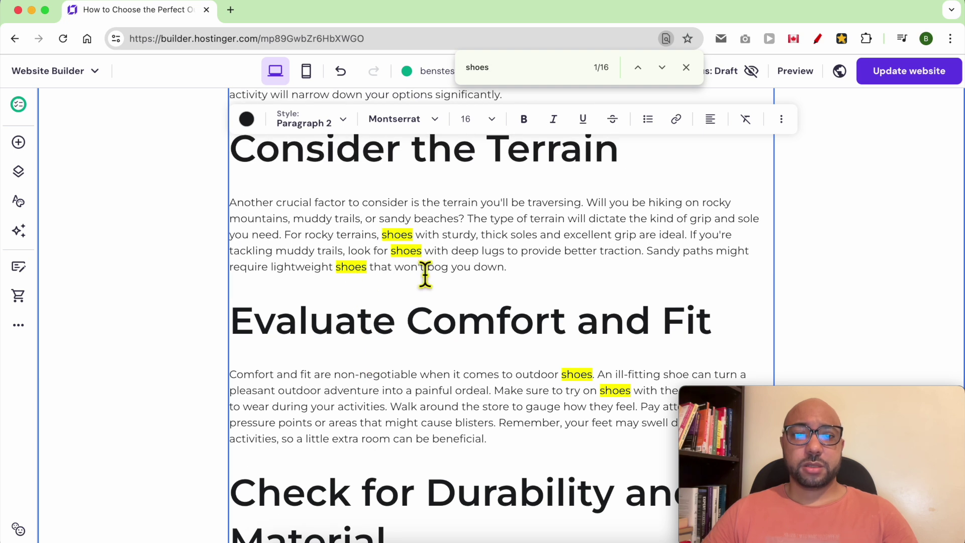
pyautogui.scroll(5, 482, 331)
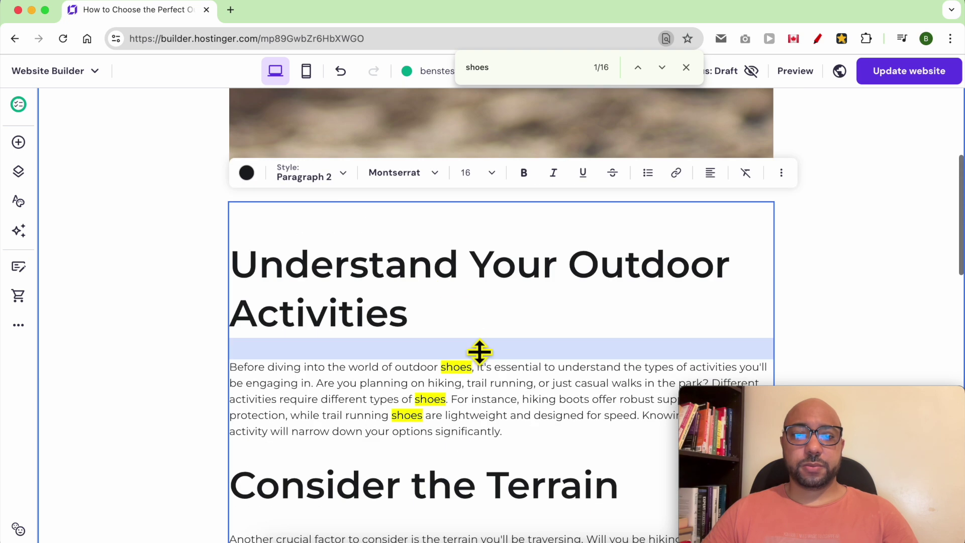
pyautogui.scroll(-1, 427, 388)
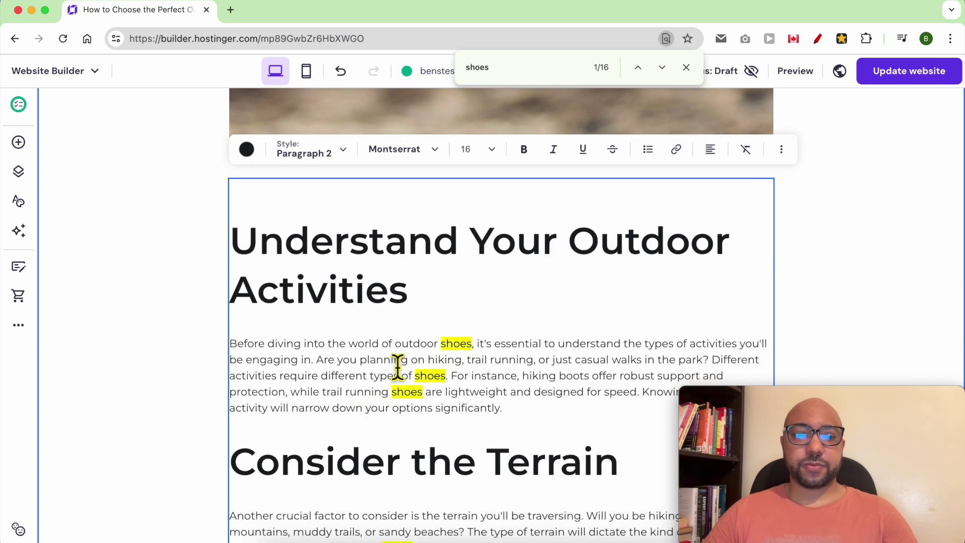
pyautogui.moveTo(351, 356); pyautogui.dragTo(465, 356)
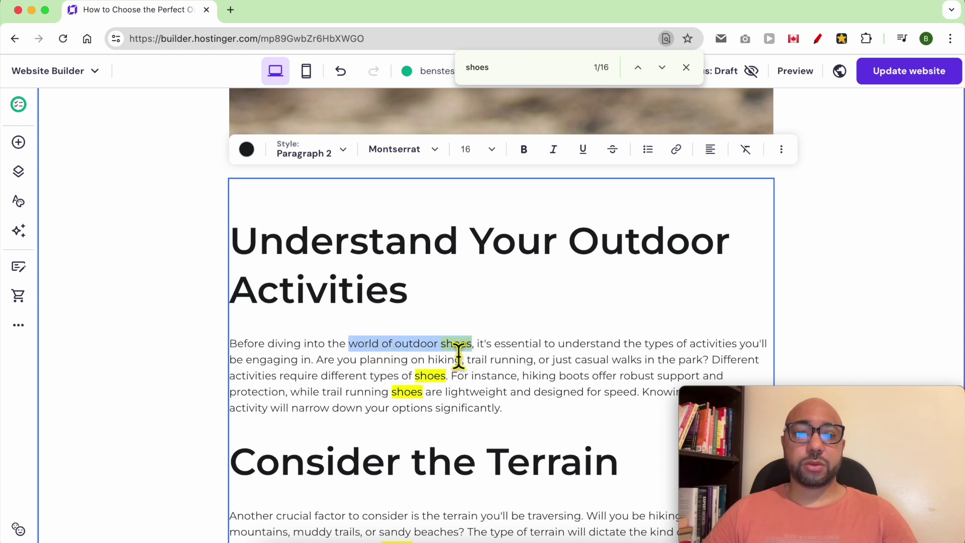
# Link the phrase 'world of outdoor shoes' to the Terms and conditions page
pyautogui.click(676, 150)
pyautogui.click(729, 251)
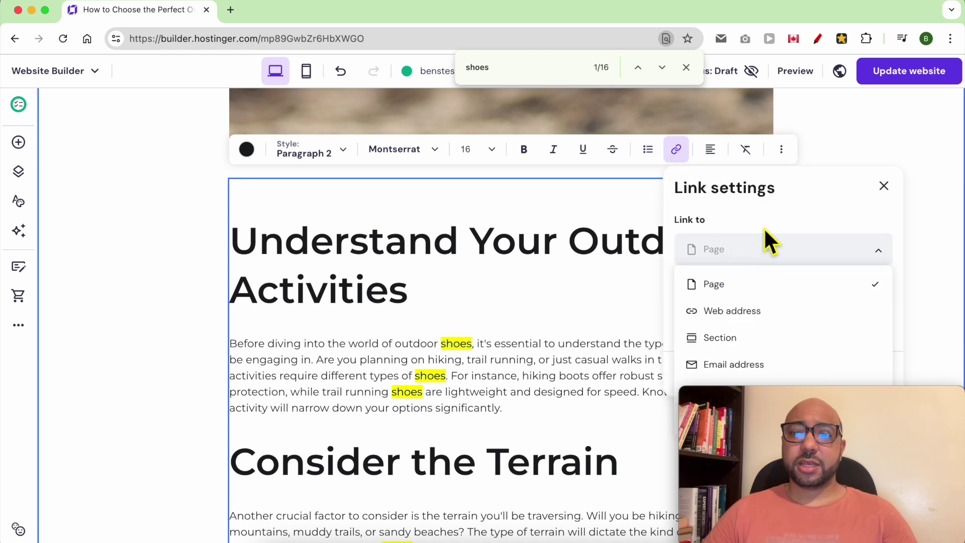
pyautogui.click(755, 284)
pyautogui.moveTo(783, 397); pyautogui.dragTo(103, 405)
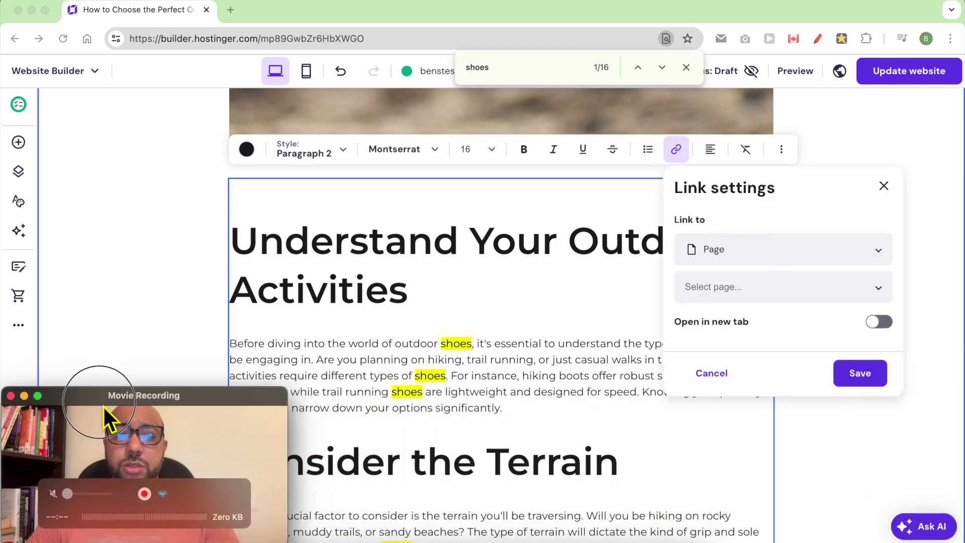
pyautogui.click(751, 288)
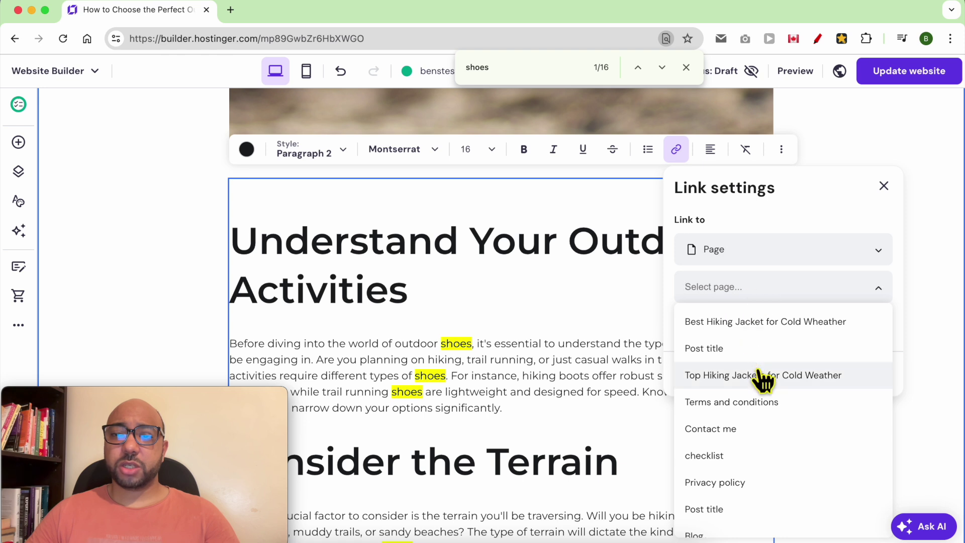
pyautogui.click(768, 402)
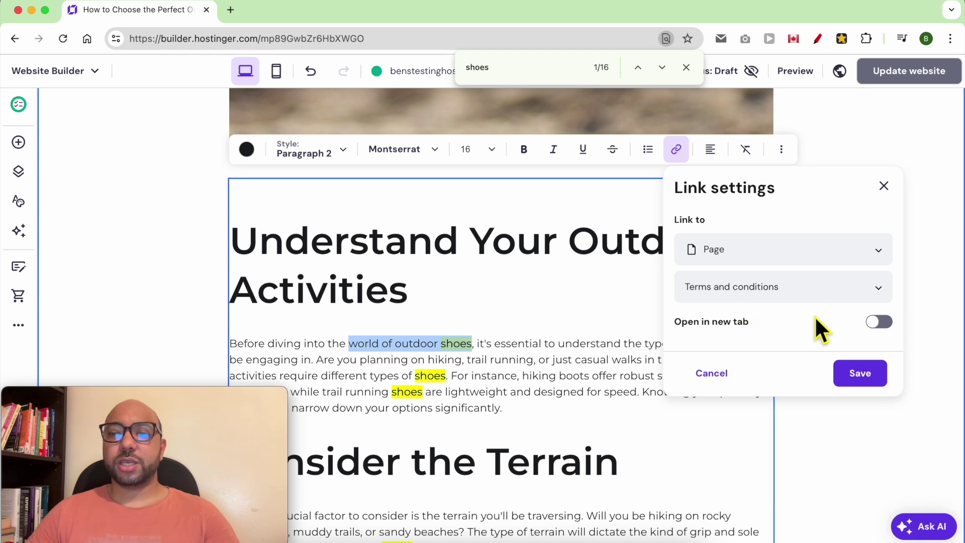
pyautogui.click(869, 377)
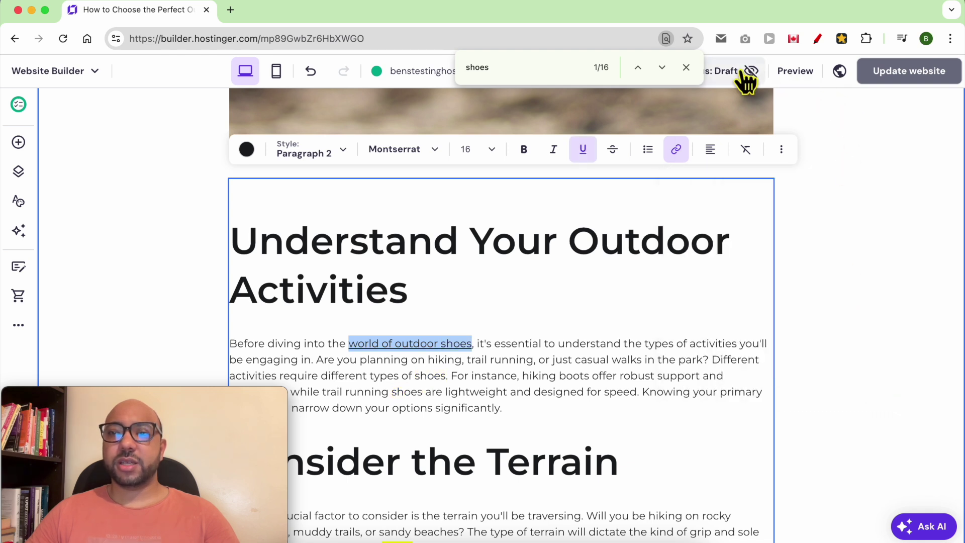
# Make the post Public, update the website, and view the live site
pyautogui.click(685, 67)
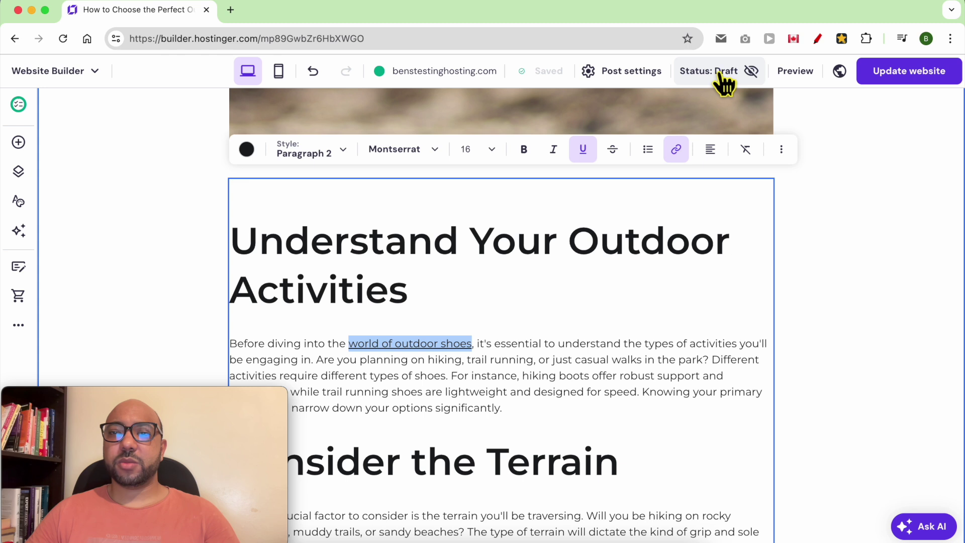
pyautogui.click(720, 75)
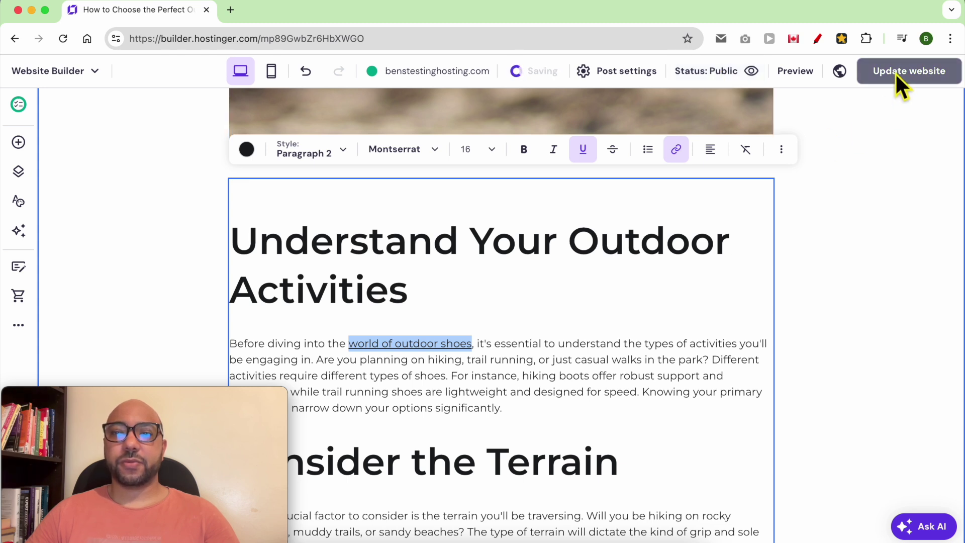
pyautogui.click(895, 73)
pyautogui.click(664, 314)
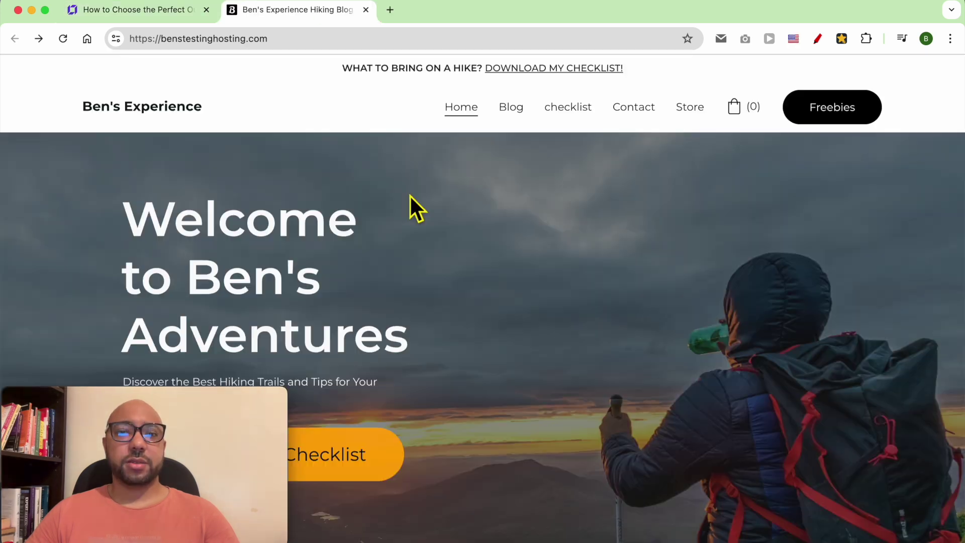
# Open the outdoor shoes post from the live site's Blog listing
pyautogui.scroll(-1, 523, 122)
pyautogui.scroll(1, 508, 144)
pyautogui.click(512, 107)
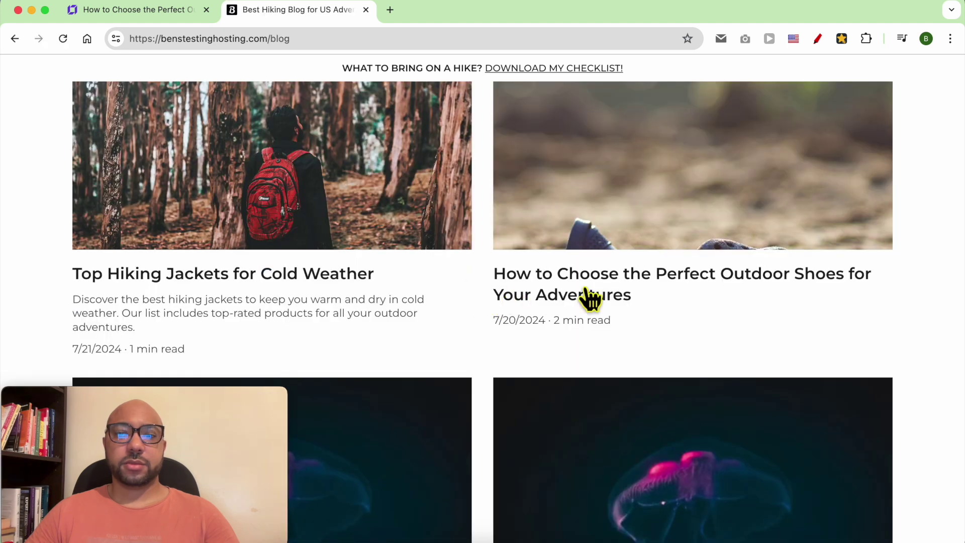
pyautogui.click(702, 212)
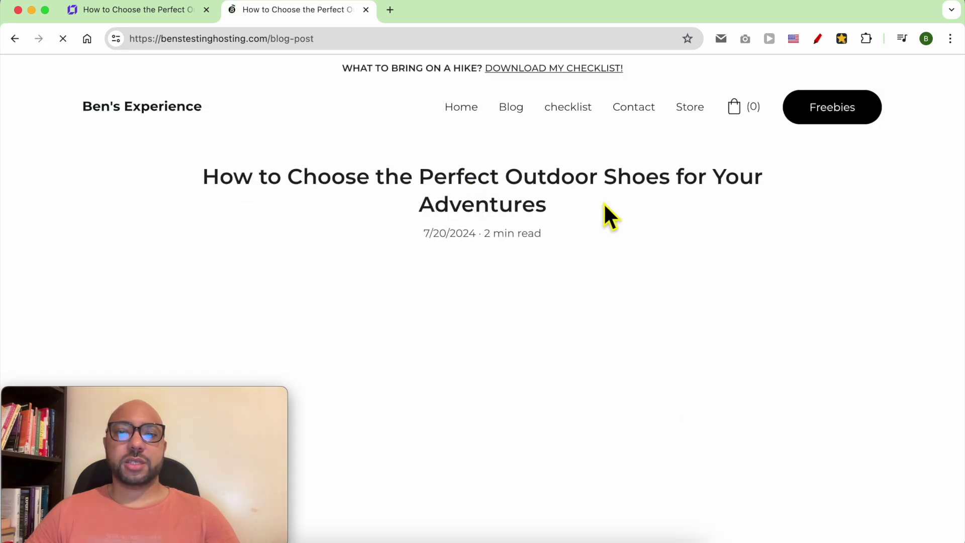
# Scroll through the page, highlighting 'Best Hiking Shoes' in the title
pyautogui.scroll(-10, 563, 207)
pyautogui.scroll(-1, 559, 205)
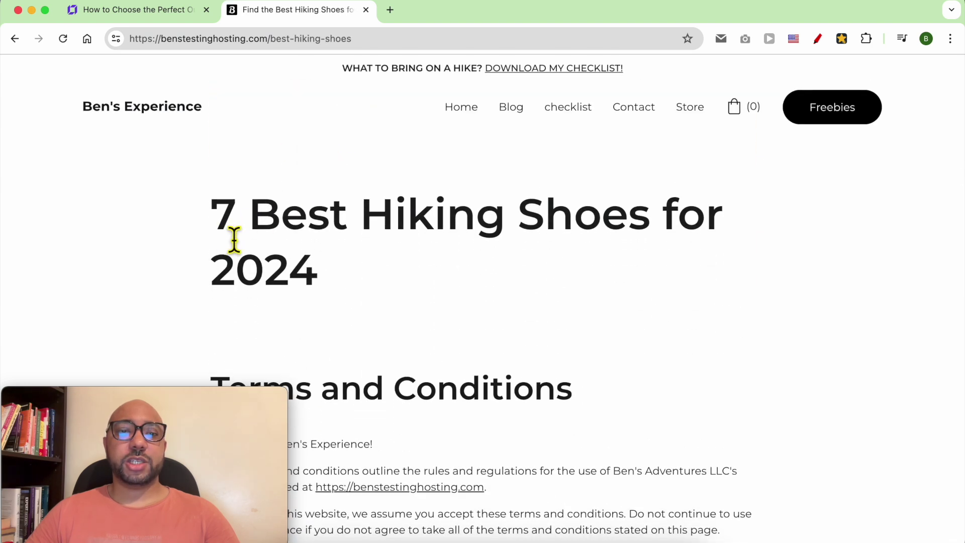
pyautogui.moveTo(250, 216); pyautogui.dragTo(662, 222)
pyautogui.scroll(-4, 545, 282)
pyautogui.scroll(2, 481, 270)
pyautogui.scroll(2, 481, 270)
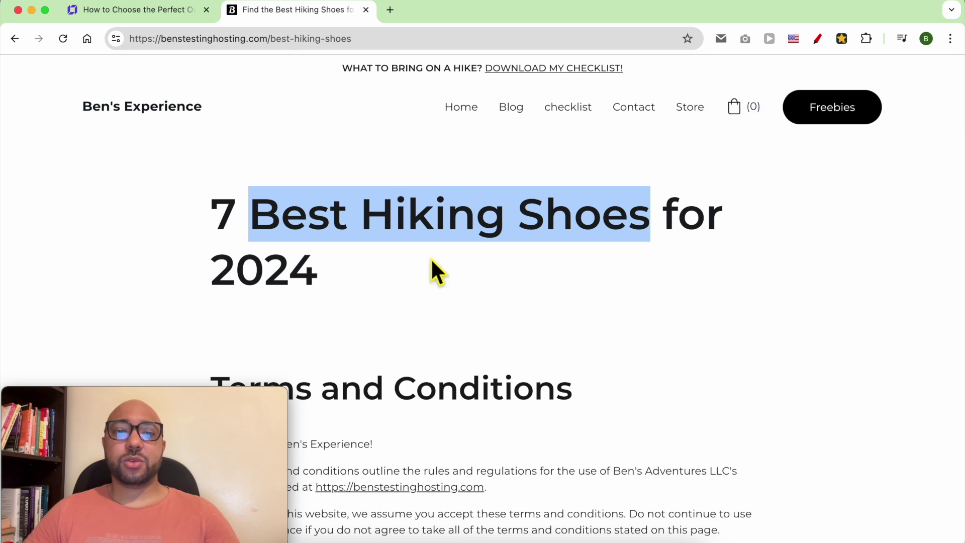
pyautogui.scroll(-5, 468, 258)
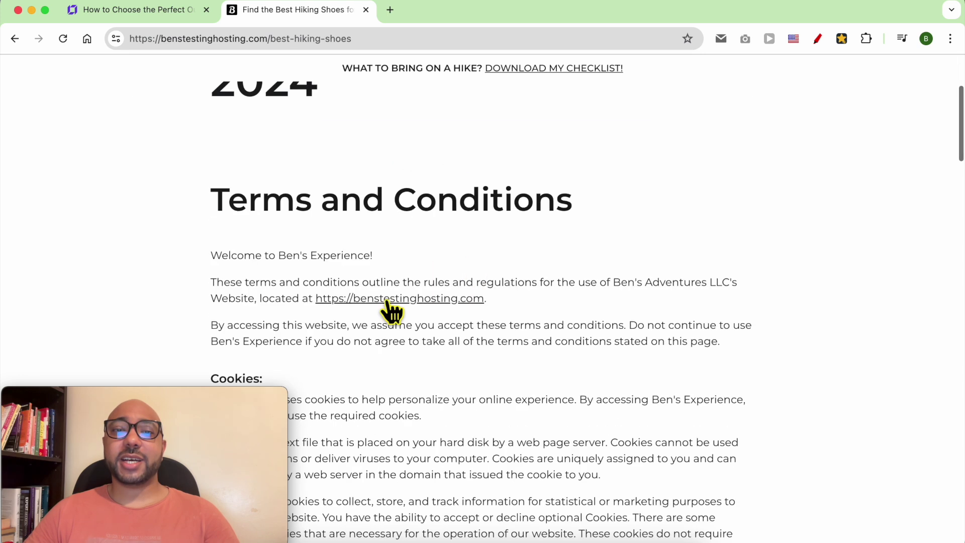
pyautogui.scroll(5, 465, 325)
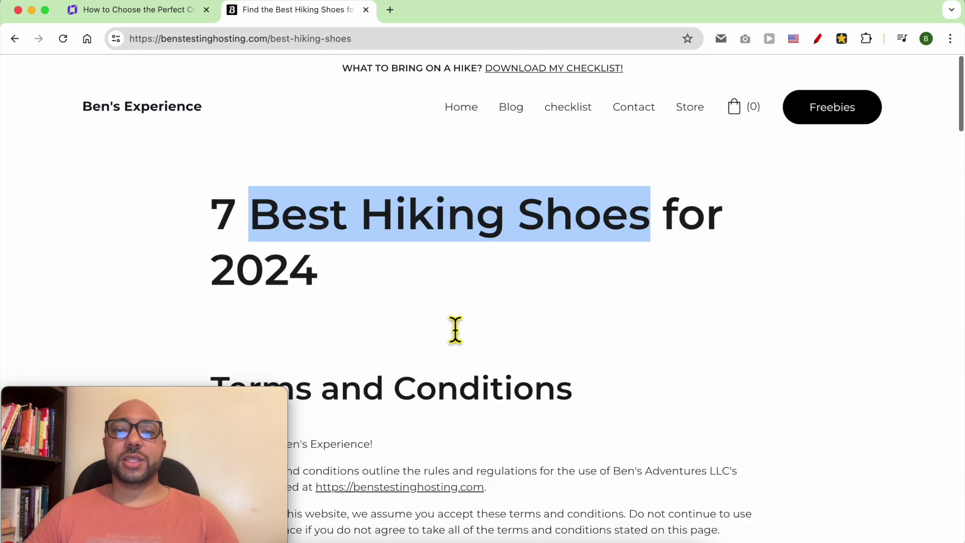